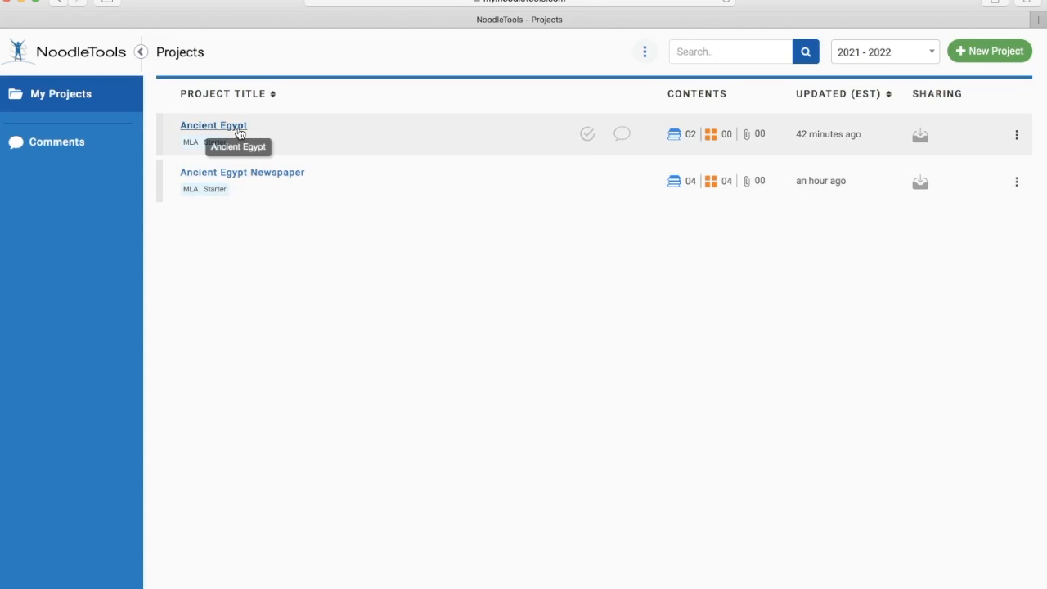
# - Start a new notecard in the Ancient Egypt project and title it "Leadership in Ancient Egypt"
pyautogui.click(237, 128)
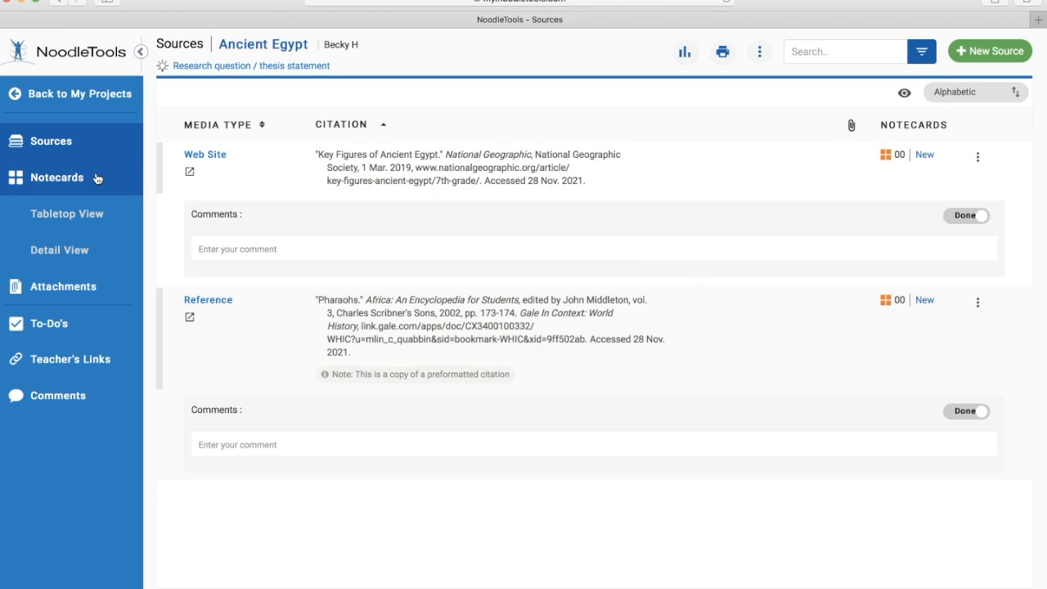
pyautogui.click(39, 185)
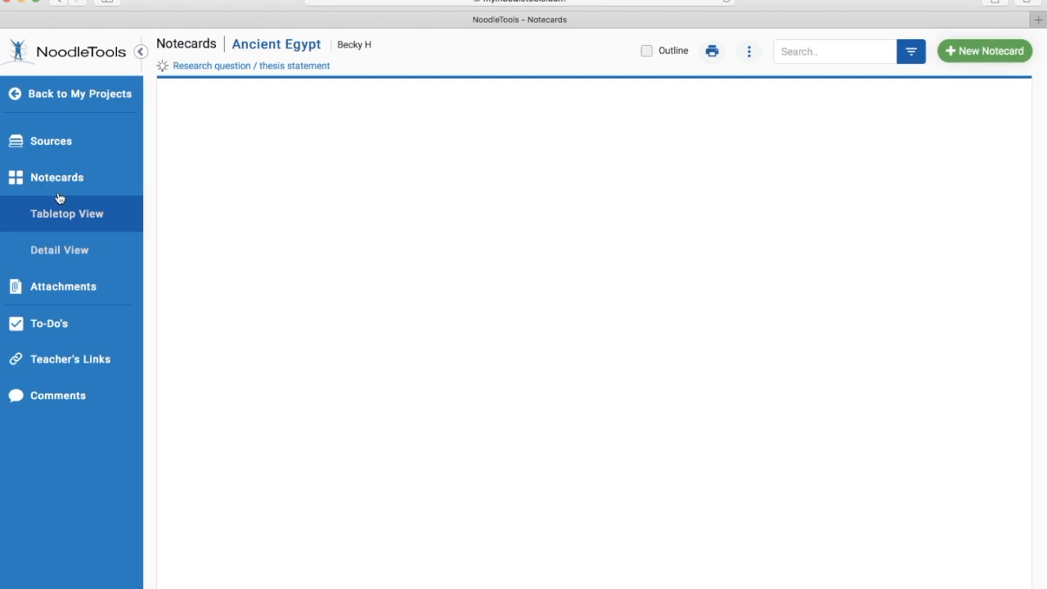
pyautogui.click(955, 54)
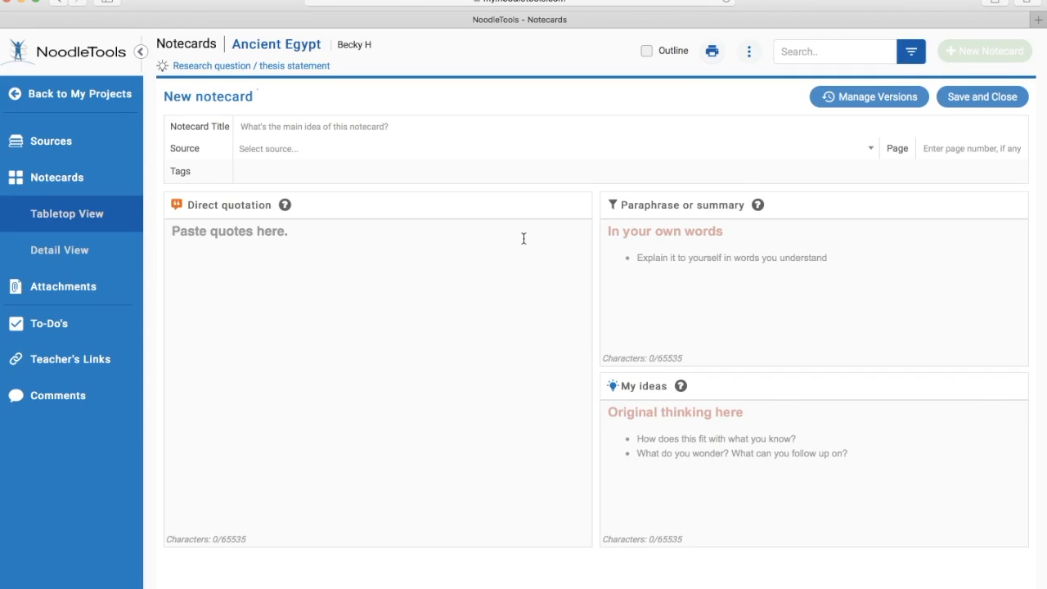
pyautogui.write('Leader')
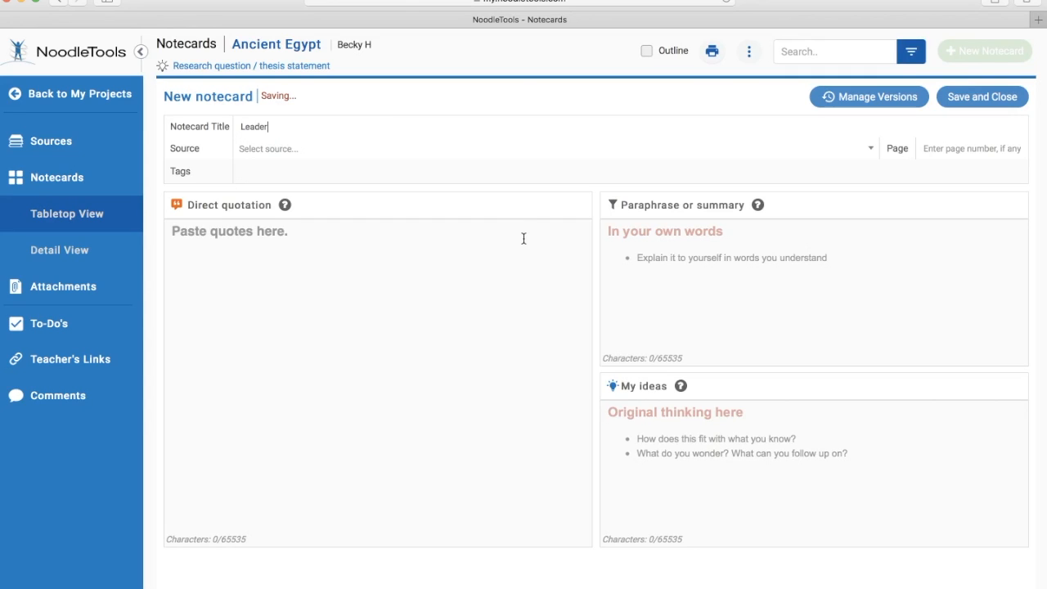
pyautogui.write('ship in Ancient Egypt')
# - Link the notecard to the "Key Figures of Ancient Egypt" source and tag it #pharaoh
pyautogui.click(282, 146)
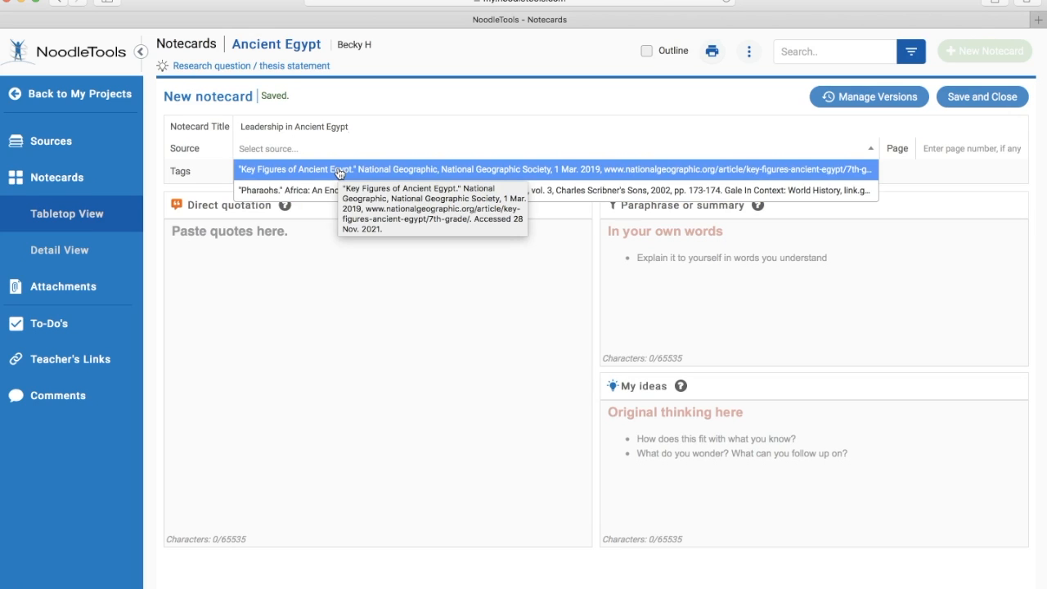
pyautogui.click(339, 169)
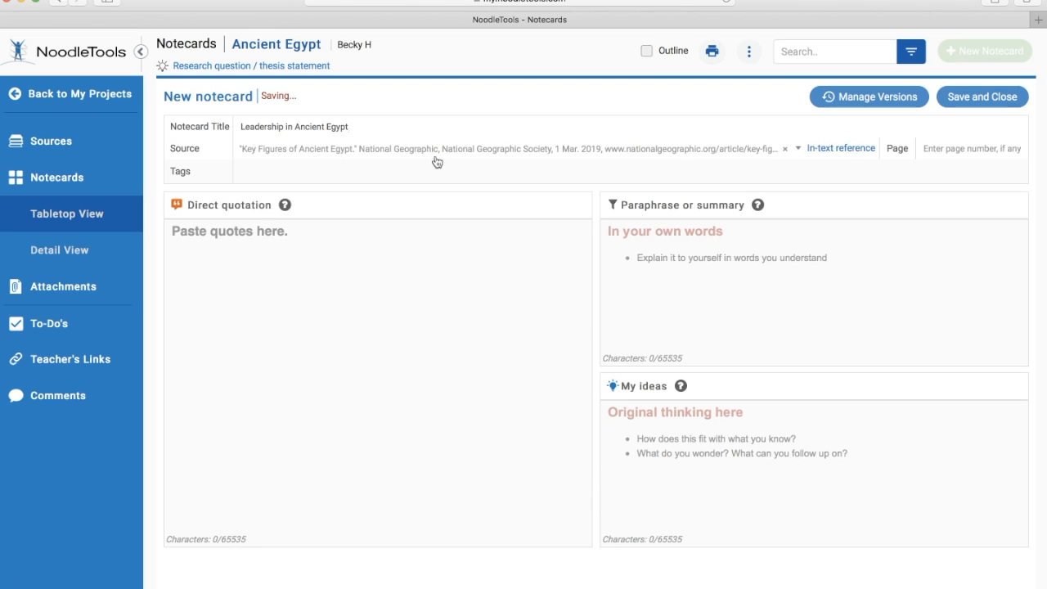
pyautogui.click(390, 166)
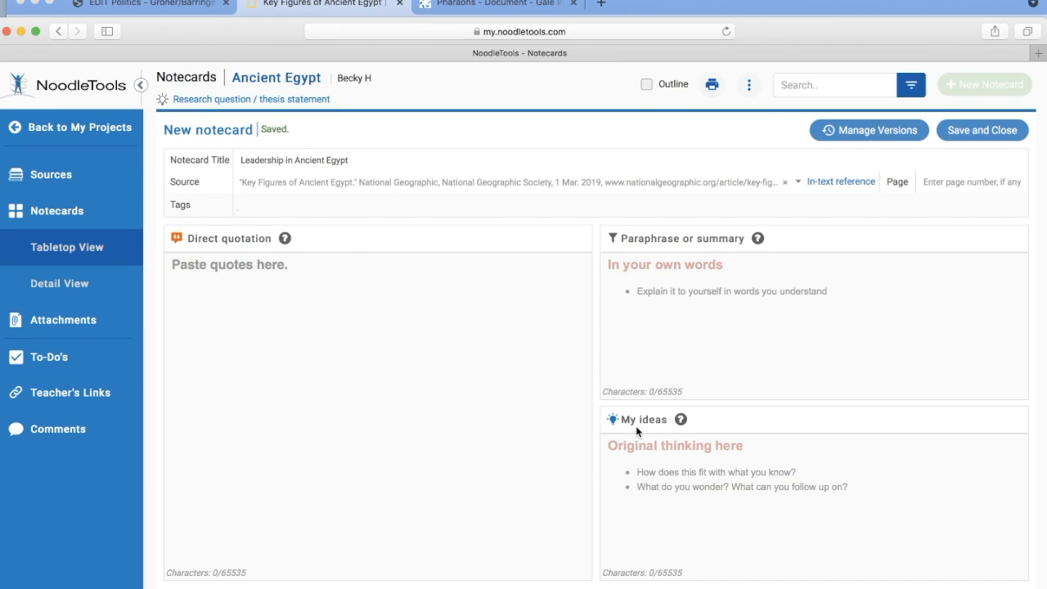
pyautogui.write('#pharaoh')
pyautogui.press('Tab')
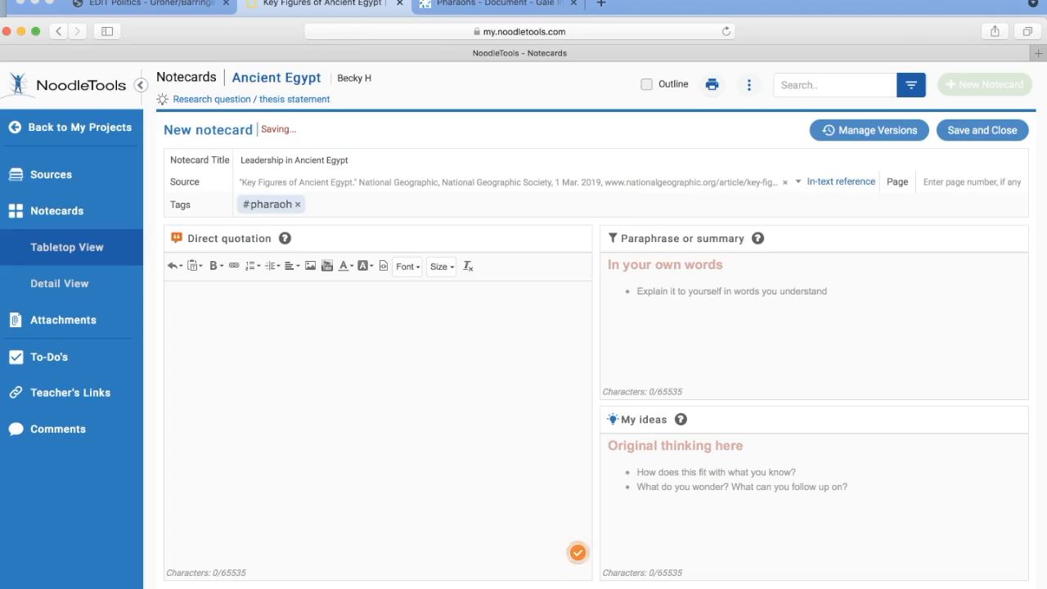
# - Look through the "Key Figures of Ancient Egypt" article on the National Geographic site for a passage about Egyptian rulers to quote
pyautogui.click(481, 6)
pyautogui.click(330, 5)
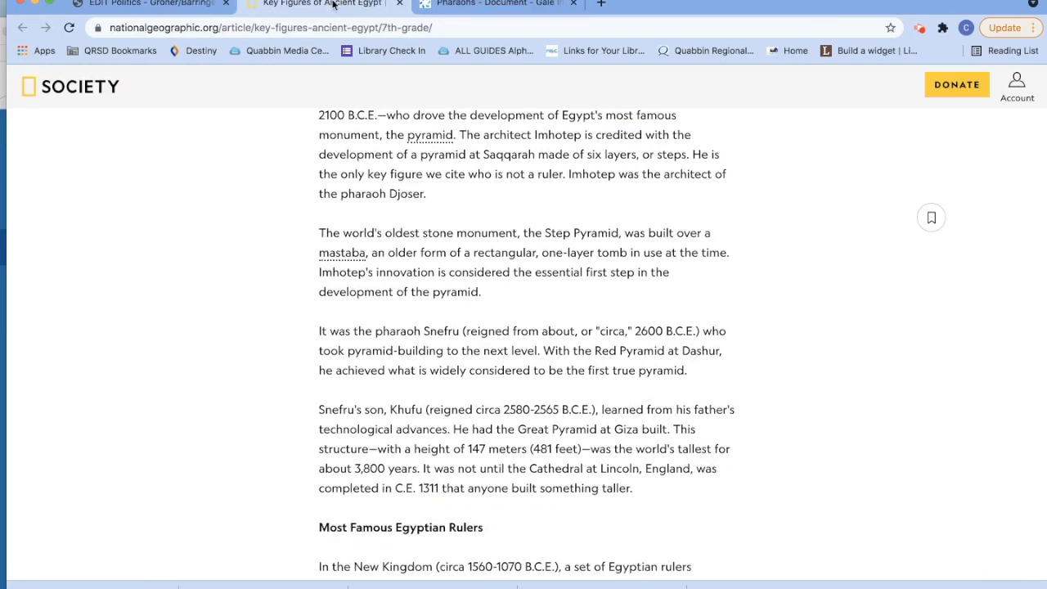
pyautogui.scroll(5, 895, 360)
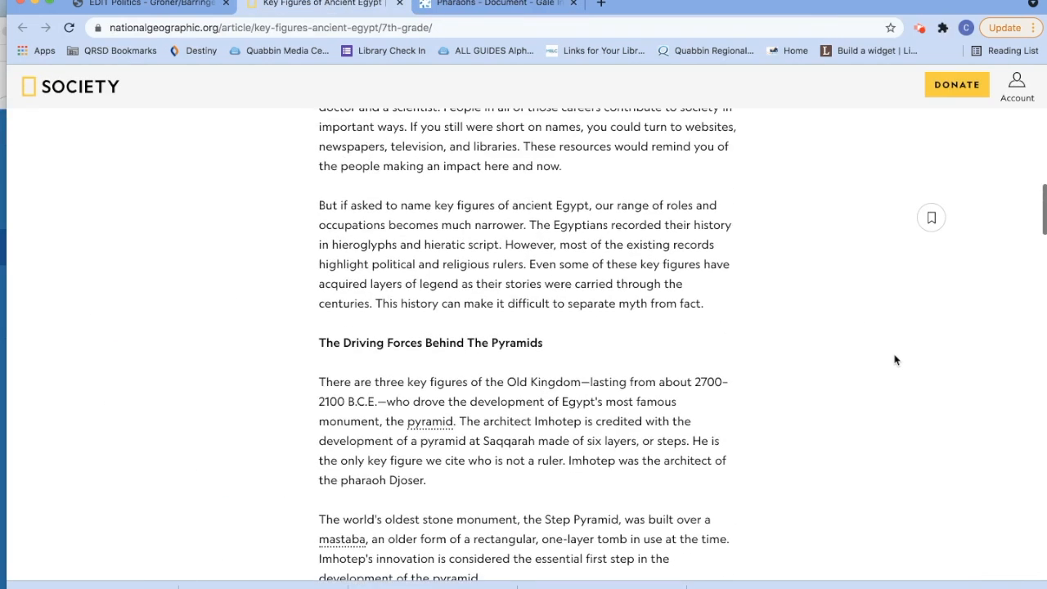
pyautogui.scroll(4, 895, 360)
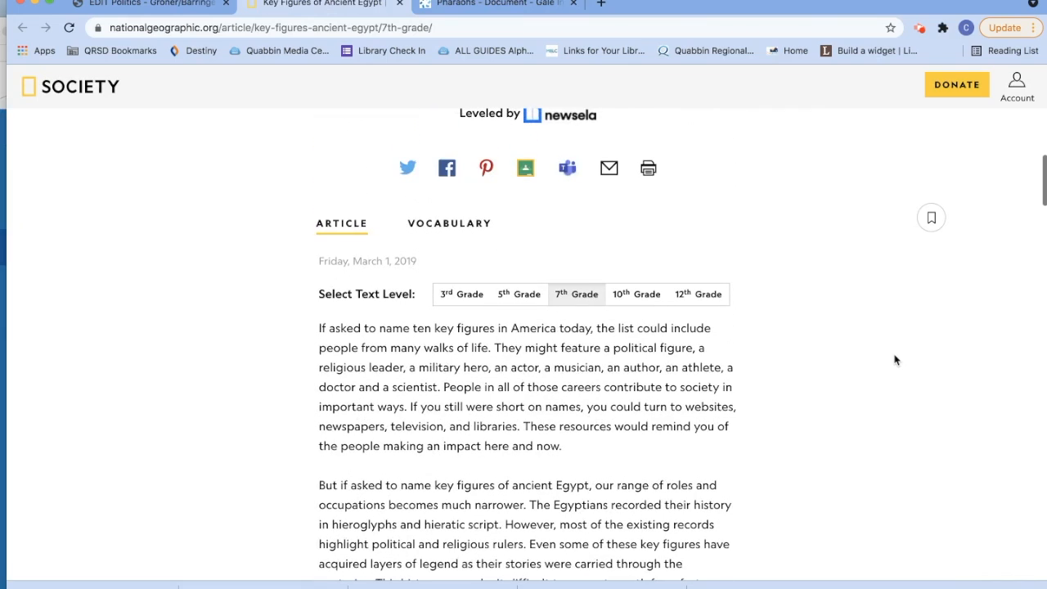
pyautogui.scroll(-5, 895, 360)
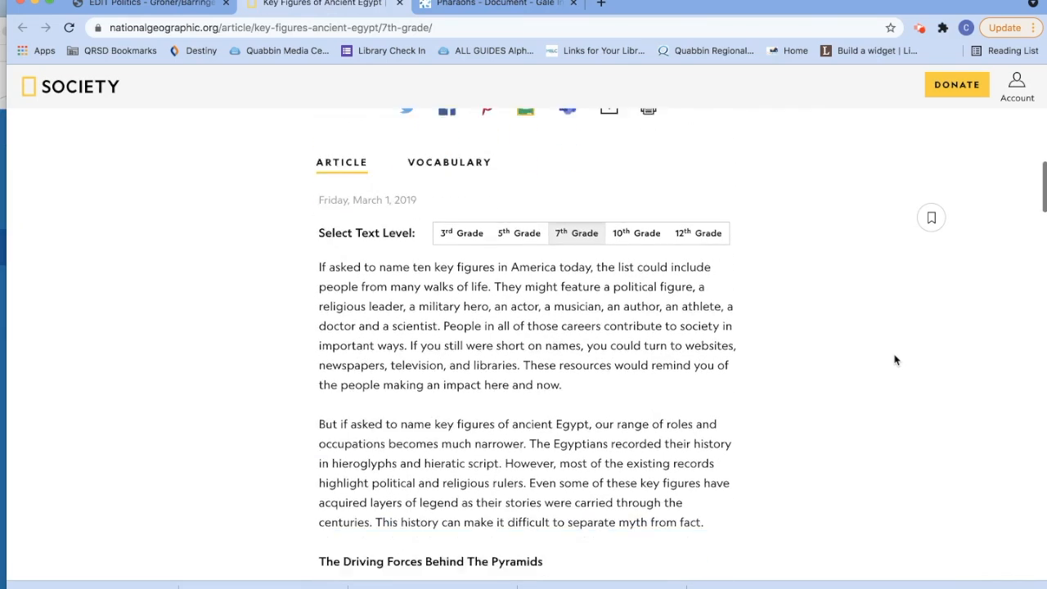
pyautogui.scroll(-4, 895, 360)
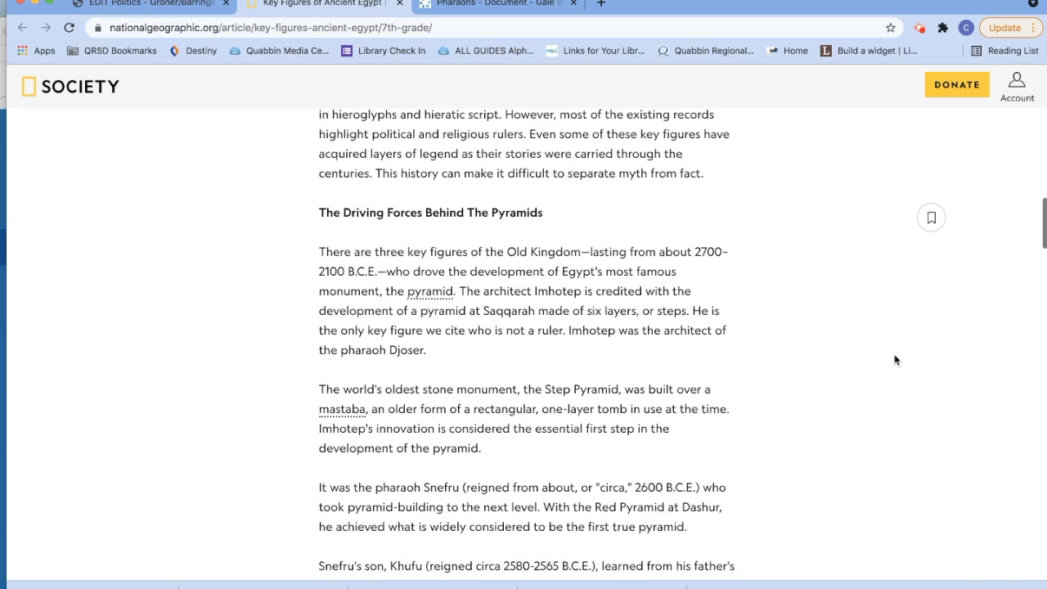
pyautogui.scroll(-1, 895, 360)
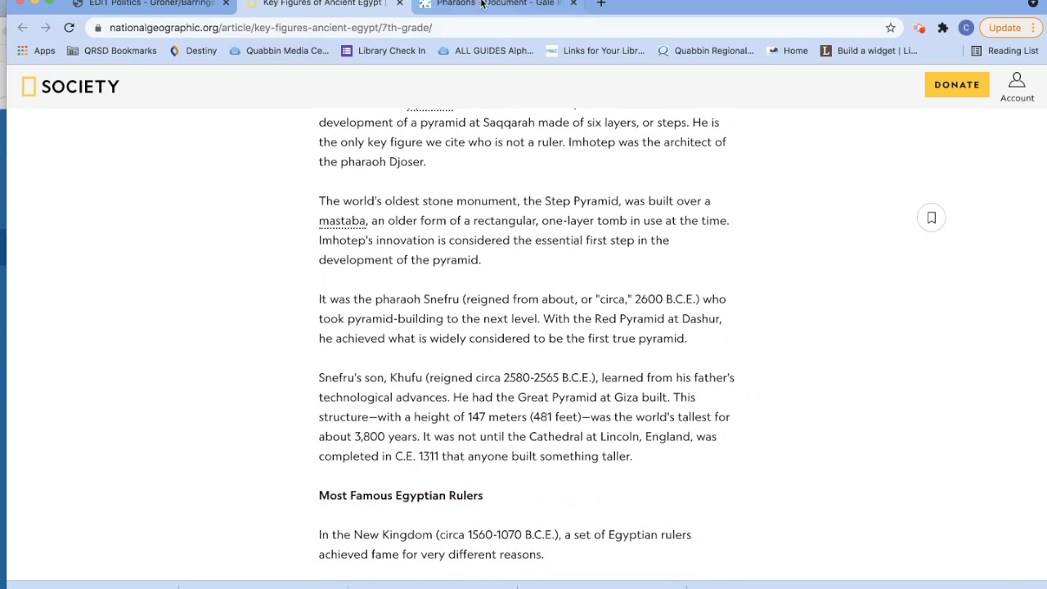
pyautogui.click(2, 142)
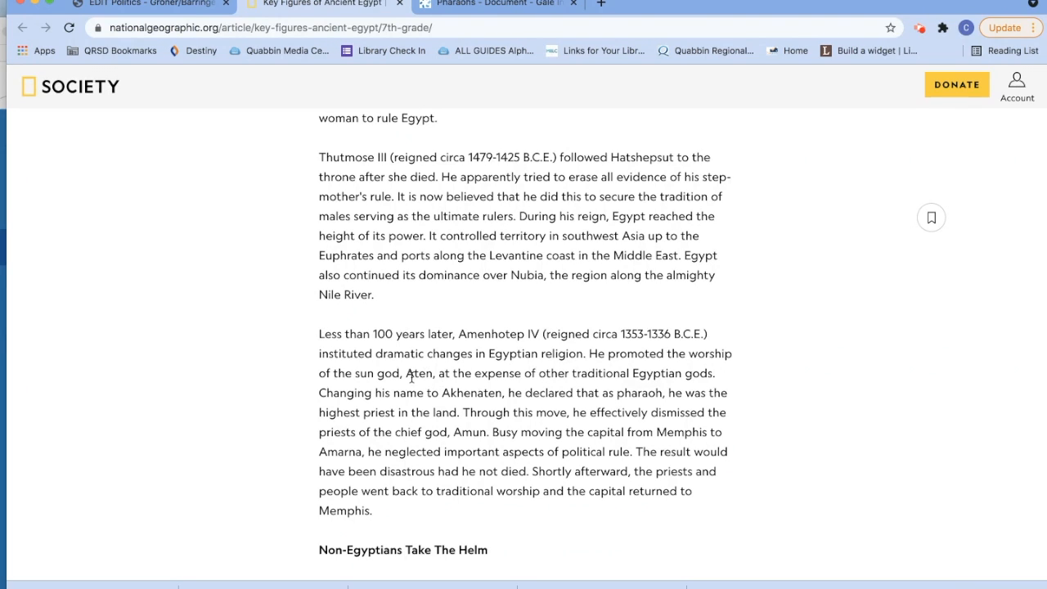
# - Copy the article's first two sentences about Amenhotep IV, from "Less than 100 years later" to "Egyptian gods.", into the notecard's direct quotation
pyautogui.moveTo(320, 335); pyautogui.dragTo(717, 378)
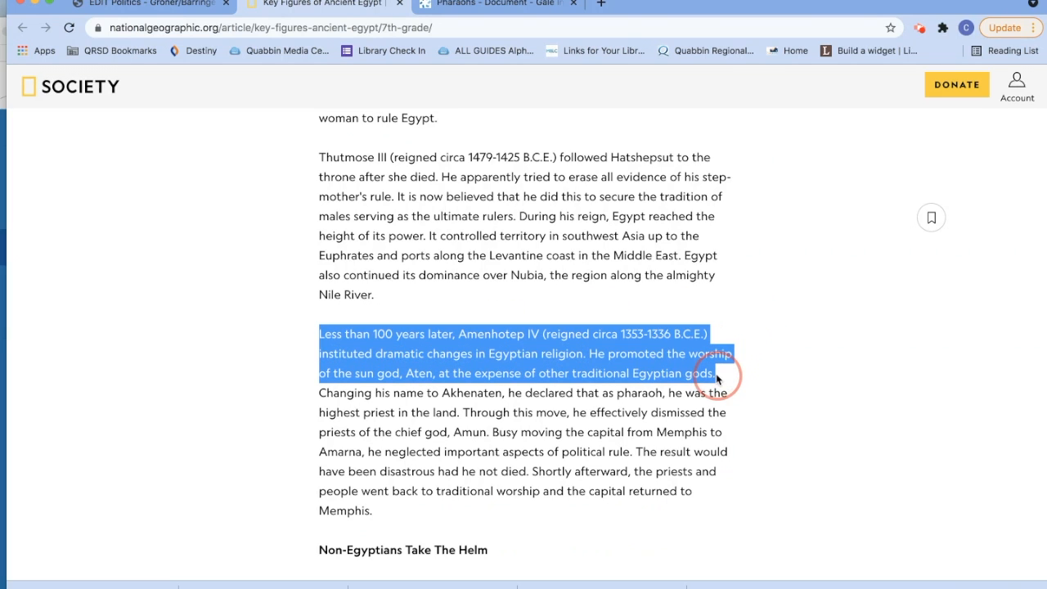
pyautogui.moveTo(717, 378); pyautogui.dragTo(716, 378)
pyautogui.press('super+c')
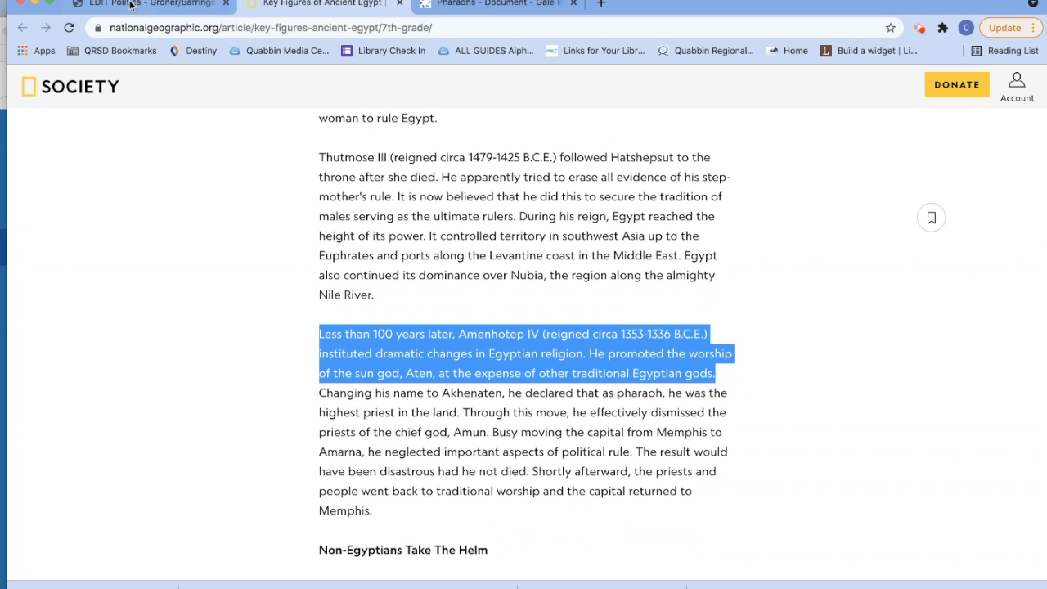
pyautogui.click(2, 19)
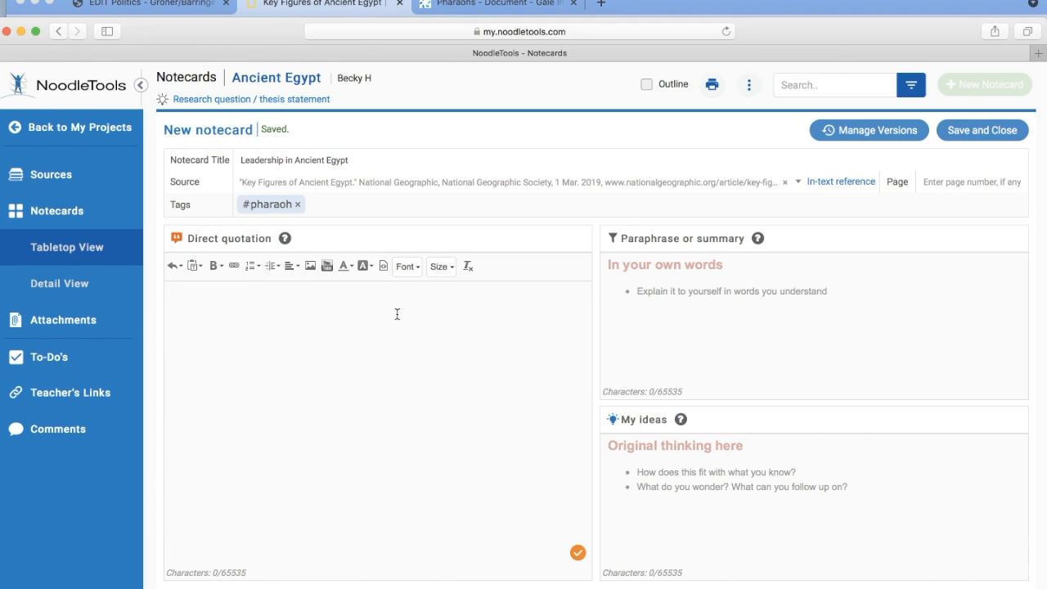
pyautogui.press('super+v')
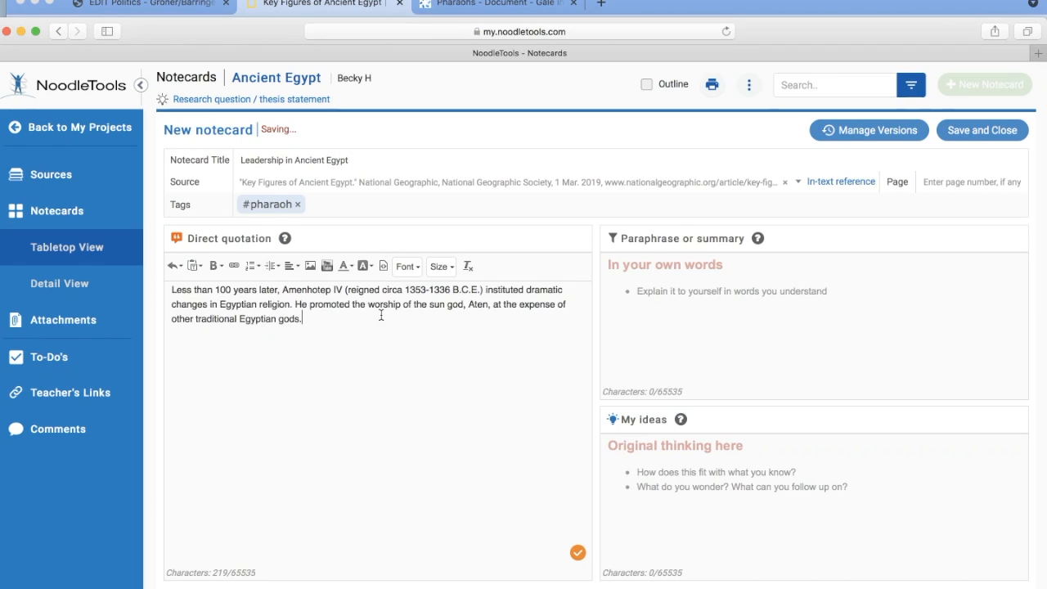
# - Enclose the quoted Amenhotep IV passage in quotation marks
pyautogui.click(166, 290)
pyautogui.write('"')
pyautogui.click(320, 319)
pyautogui.write('"')
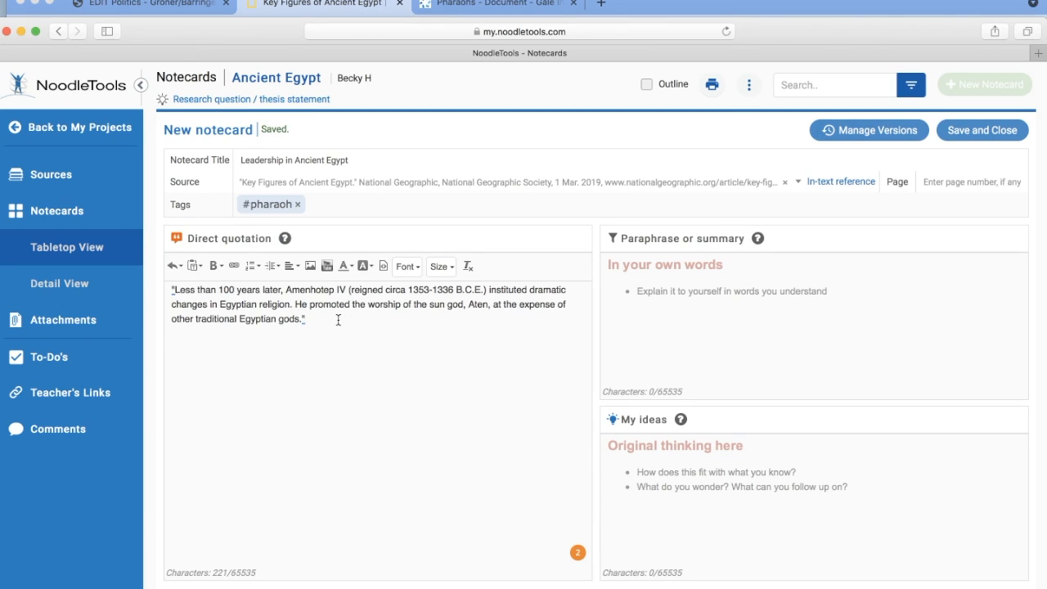
# - Fill the paraphrase with a bulleted summary about important Ancient Egyptian rulers and a numbered list: Hatshepsut, Thutmose III, Amenhotep IV
pyautogui.click(674, 326)
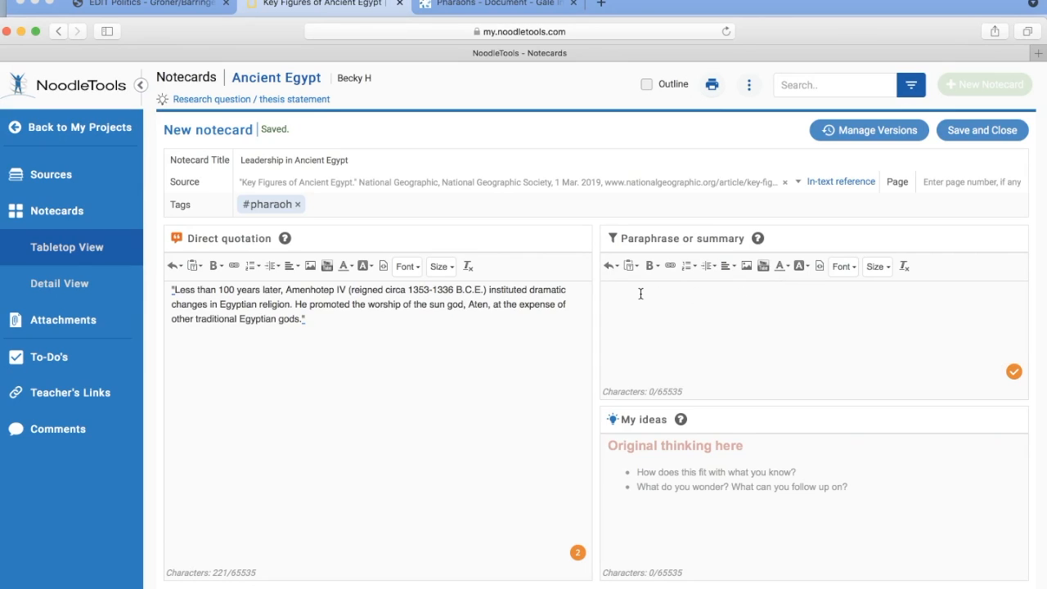
pyautogui.click(690, 266)
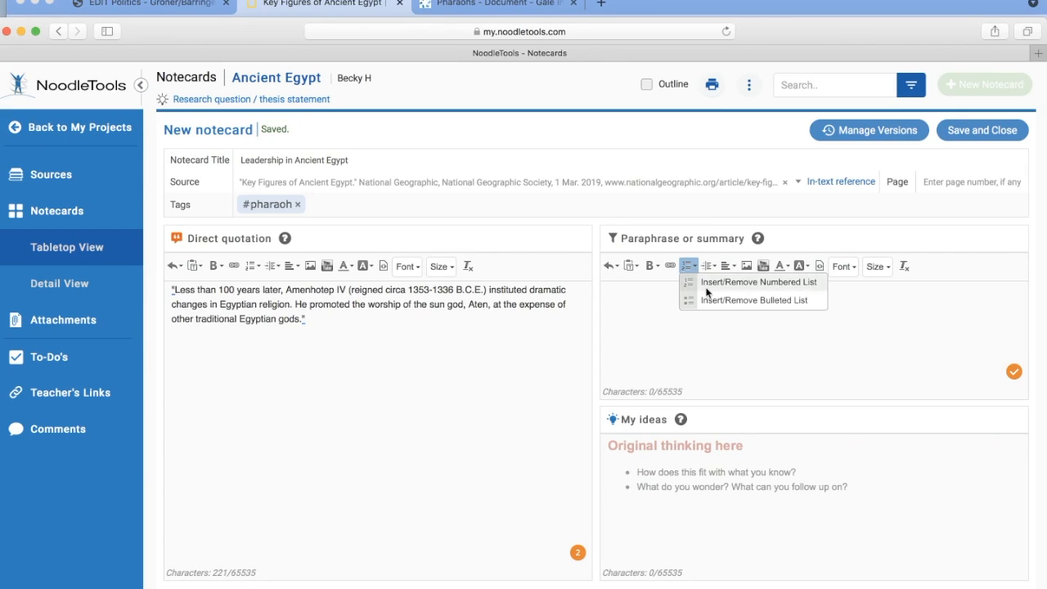
pyautogui.click(712, 300)
pyautogui.write('This article highlights important rulers throughout Ancient Egyptian history. Three rulers in particular are mentioned.... Hatshepsut Thutmose III Amenhotep IV')
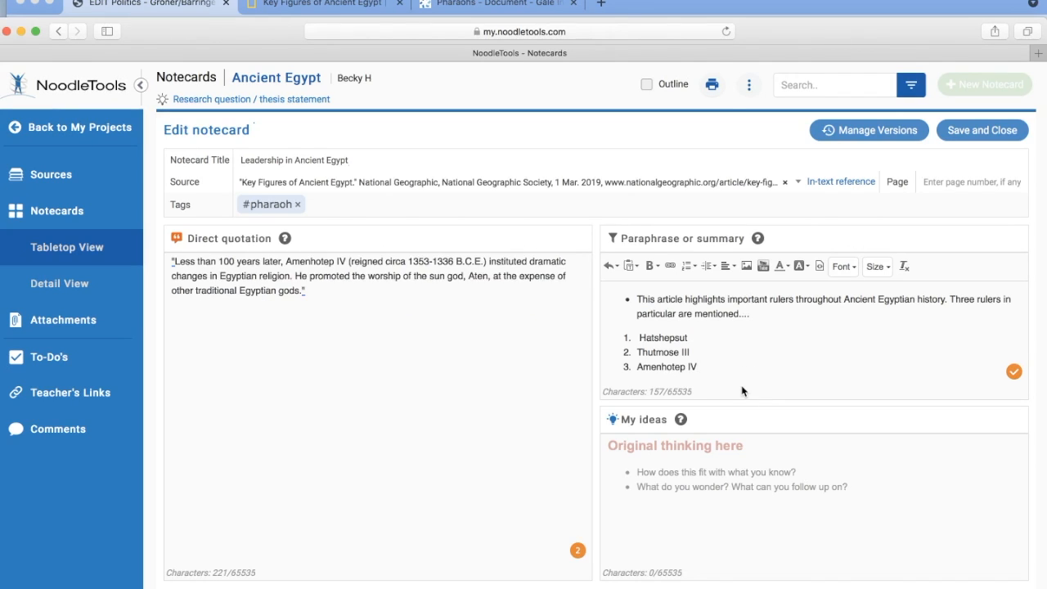
# - Upload the JPEG image from the Desktop folder, insert it below the numbered list in the paraphrase, and look over the inserted picture
pyautogui.press('Return')
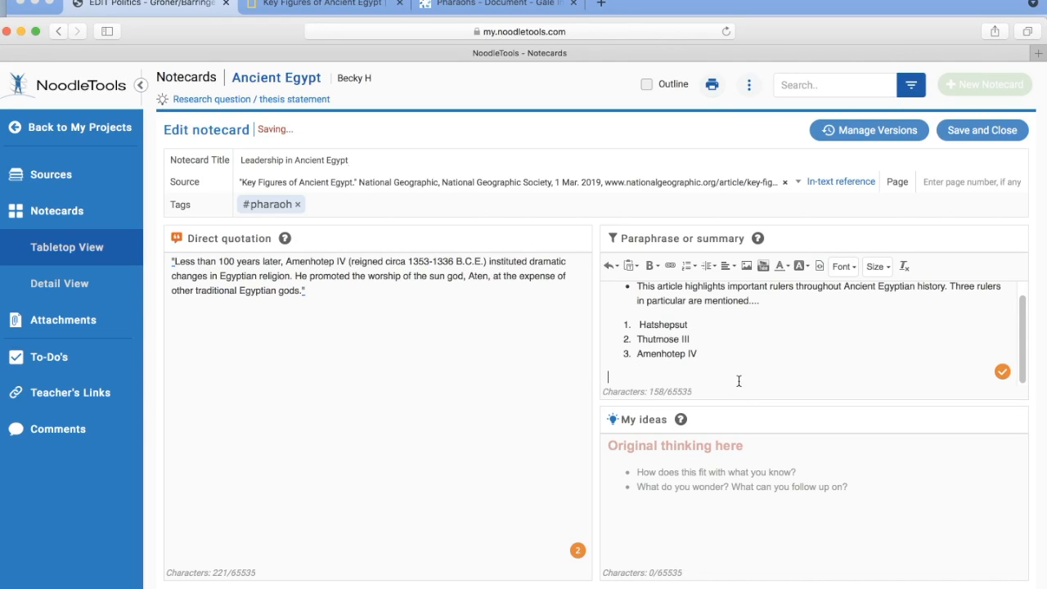
pyautogui.click(747, 268)
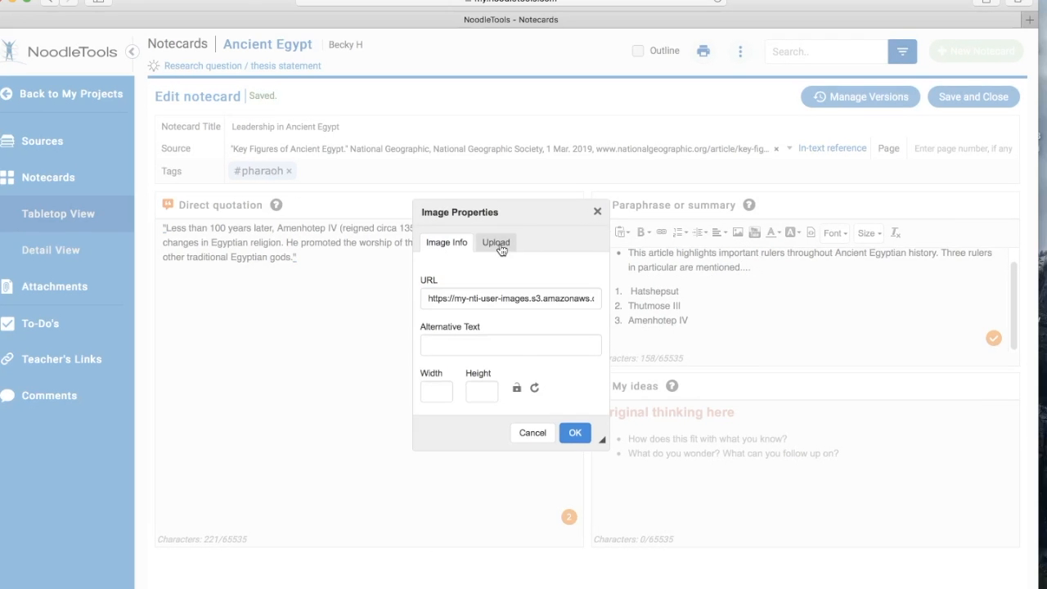
pyautogui.click(507, 277)
pyautogui.click(459, 293)
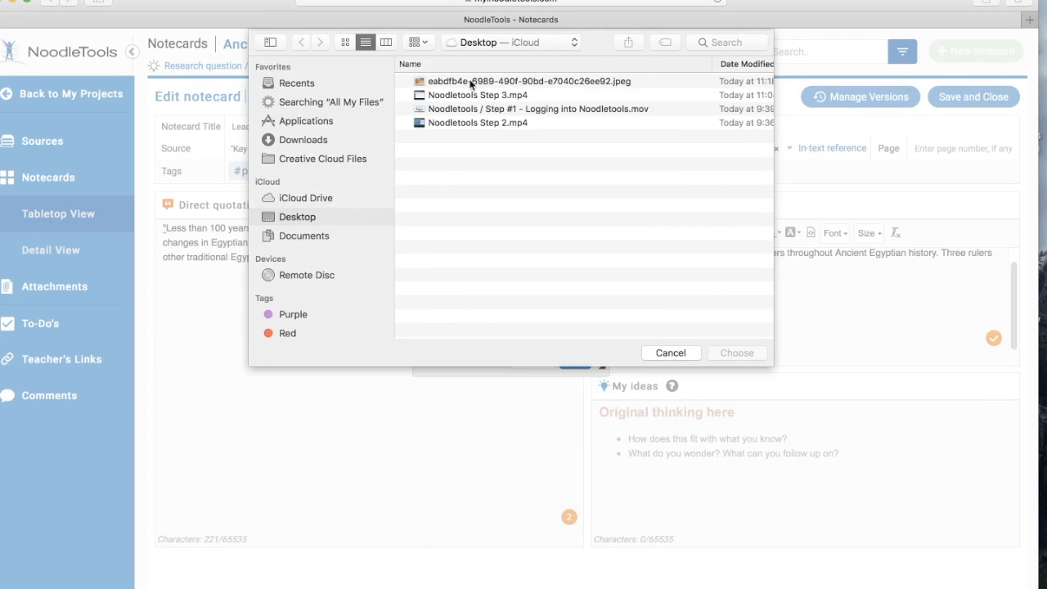
pyautogui.click(471, 82)
pyautogui.click(737, 354)
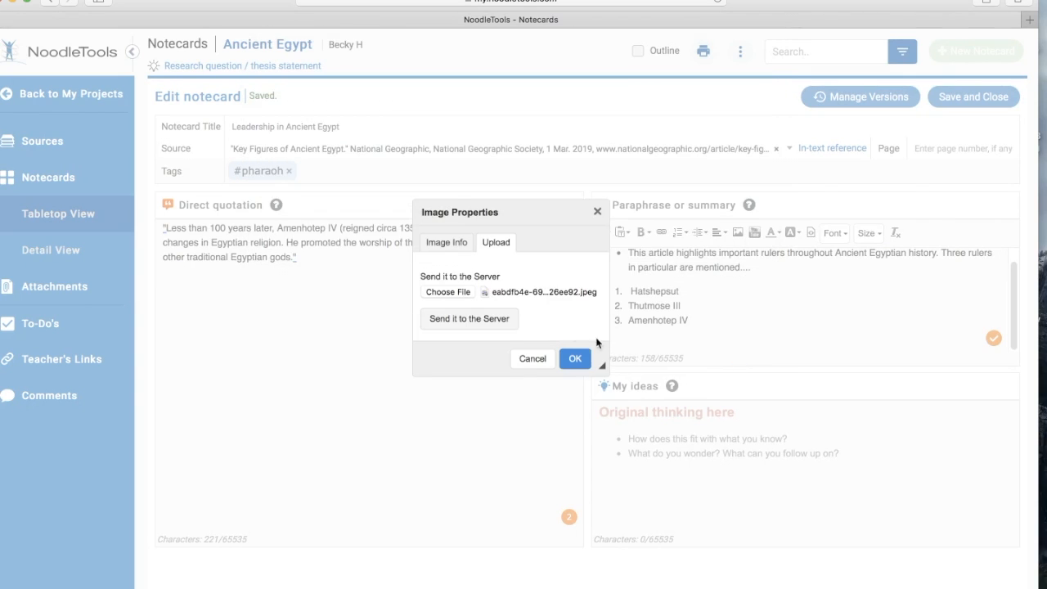
pyautogui.click(506, 320)
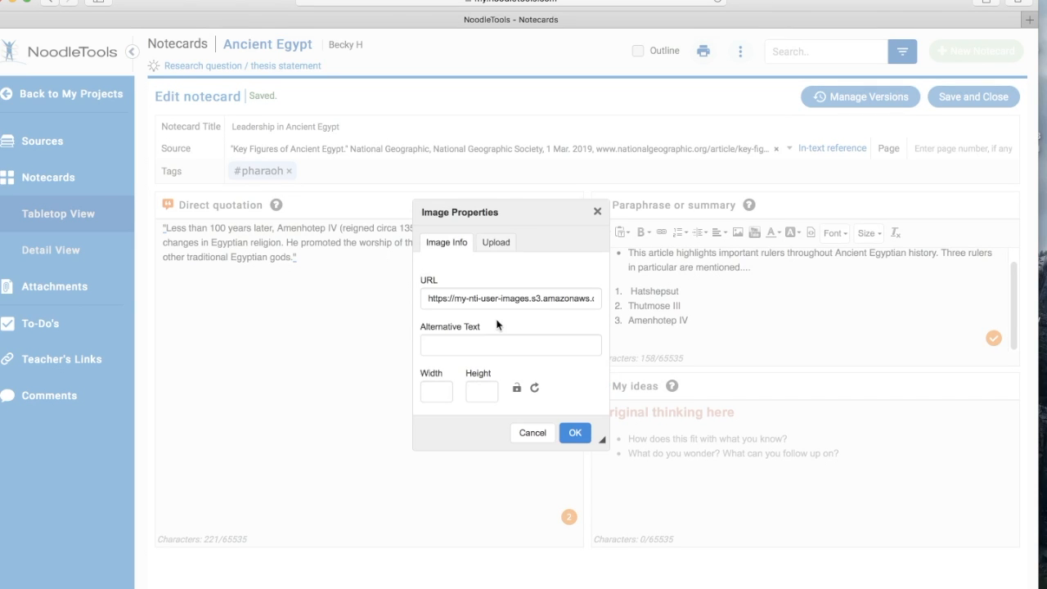
pyautogui.click(574, 434)
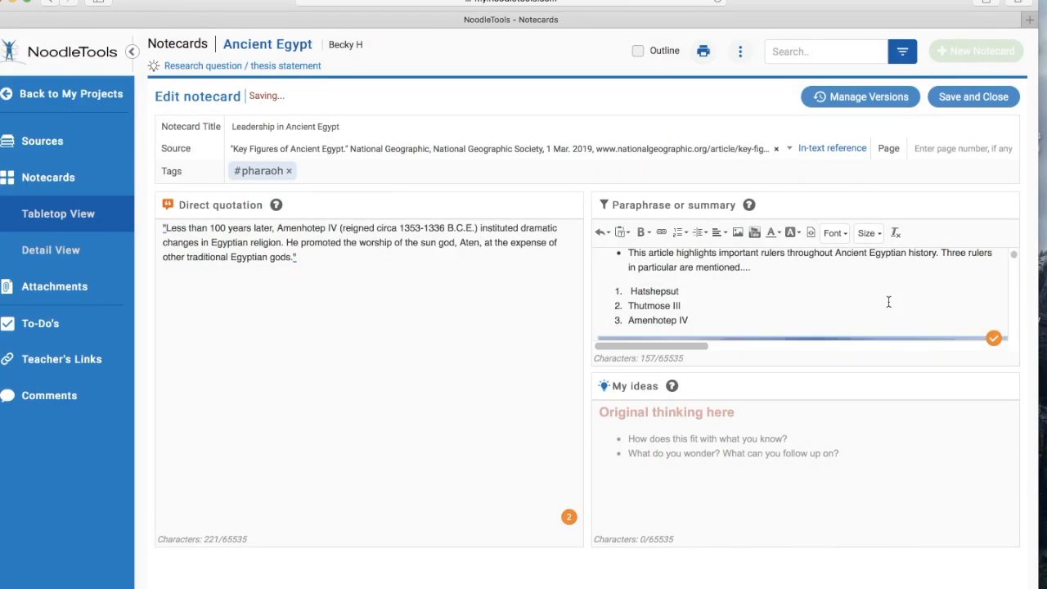
pyautogui.scroll(-12, 888, 302)
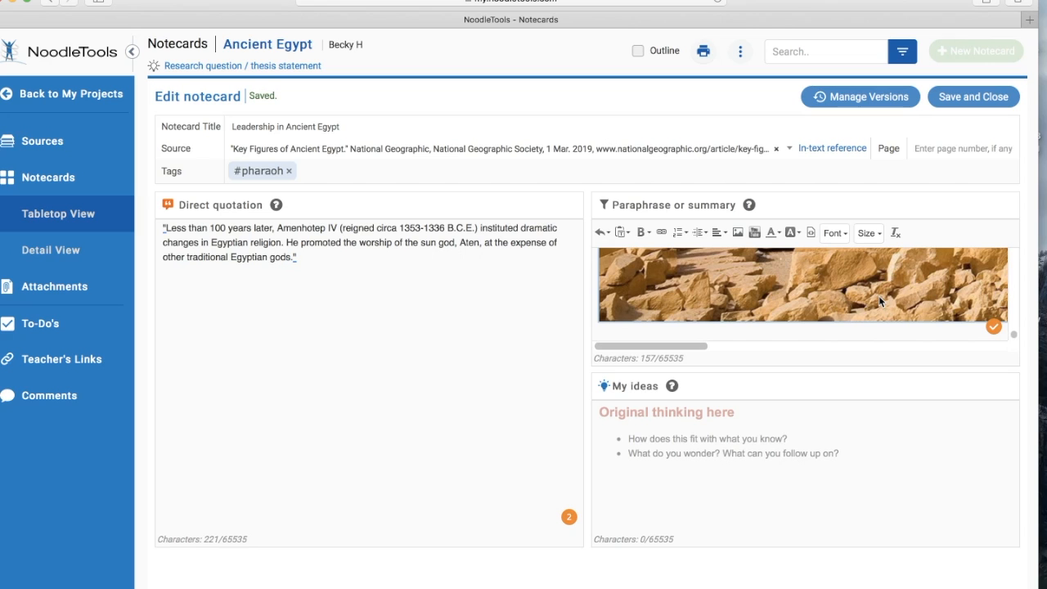
pyautogui.hscroll(3, 880, 298)
pyautogui.scroll(2, 880, 298)
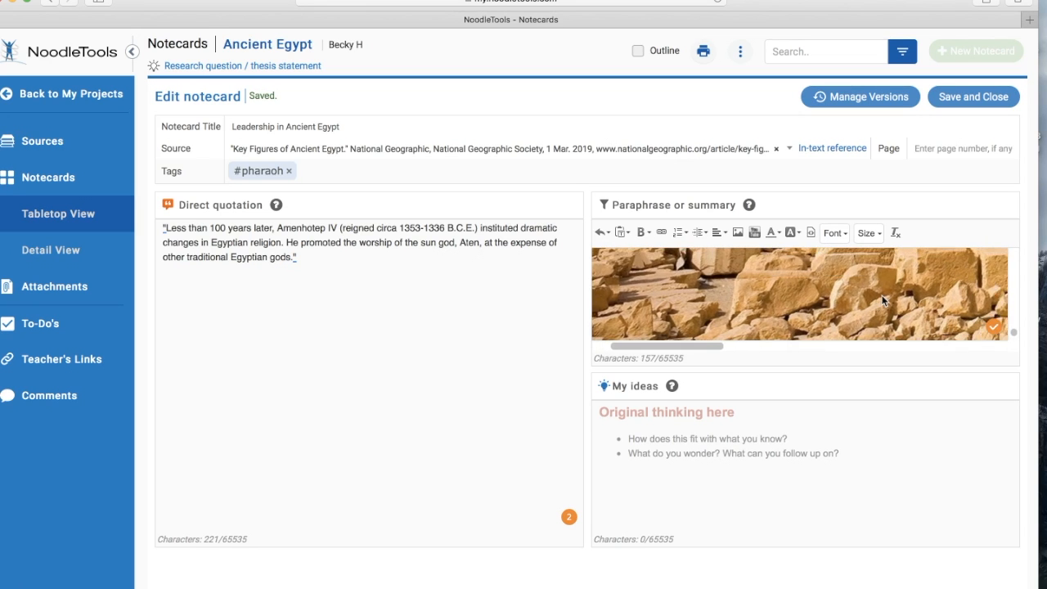
pyautogui.hscroll(5, 883, 300)
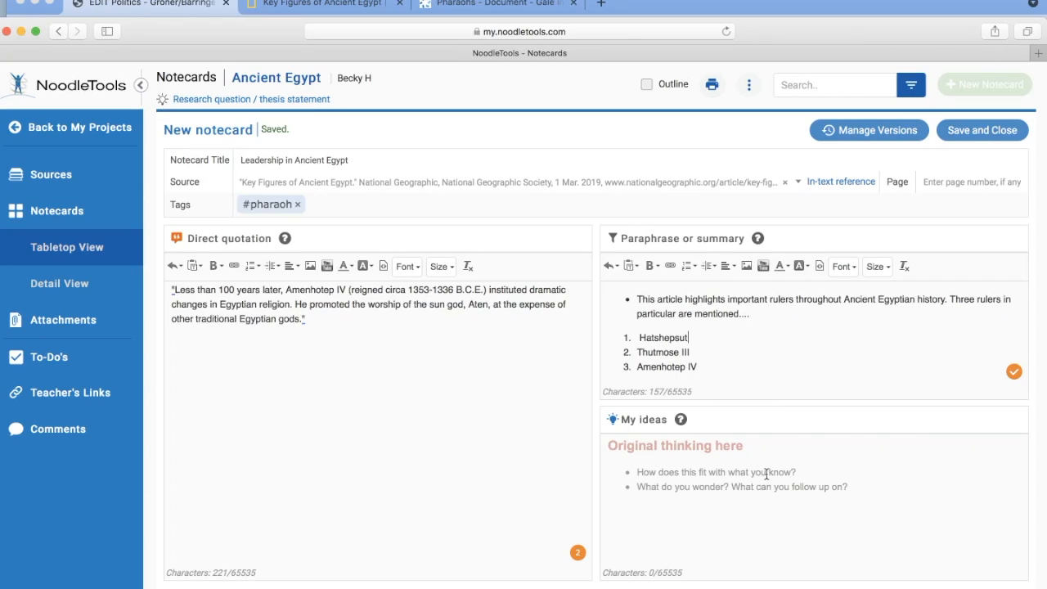
# - Open the My ideas section for editing, and save and close the notecard
pyautogui.click(767, 472)
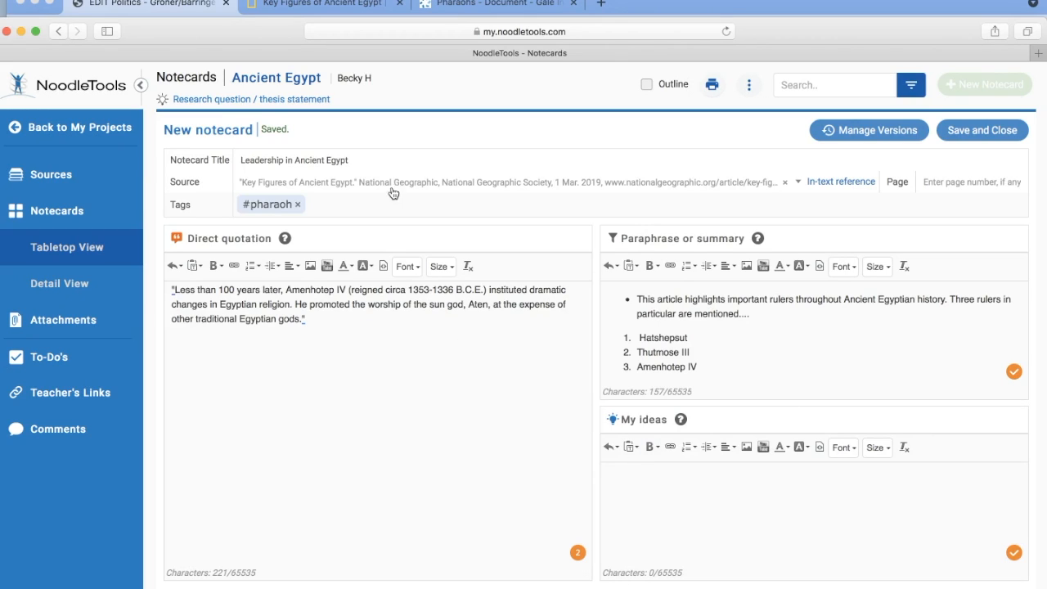
pyautogui.click(992, 135)
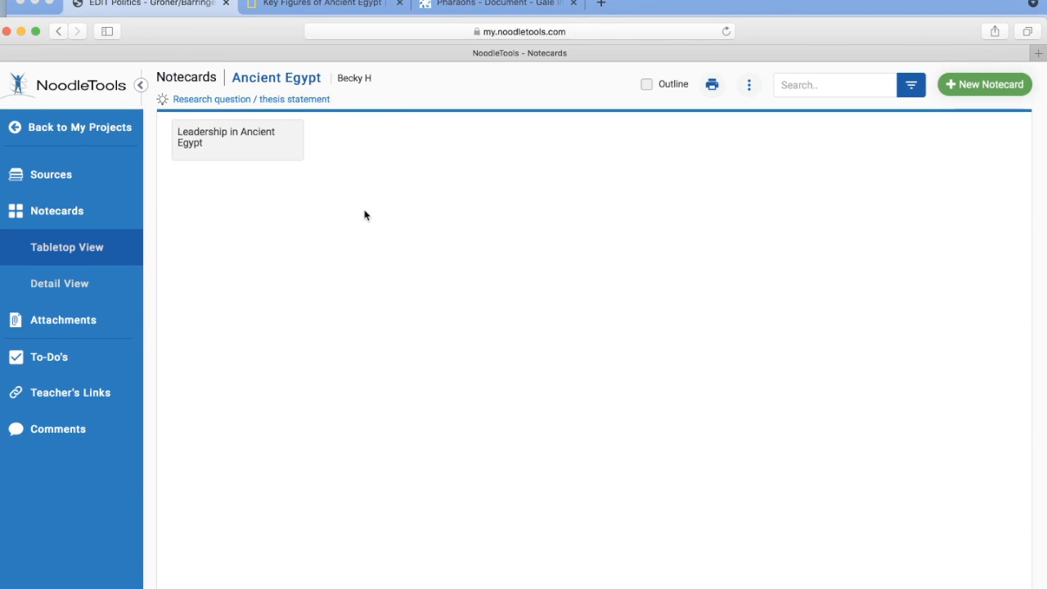
pyautogui.moveTo(243, 159)
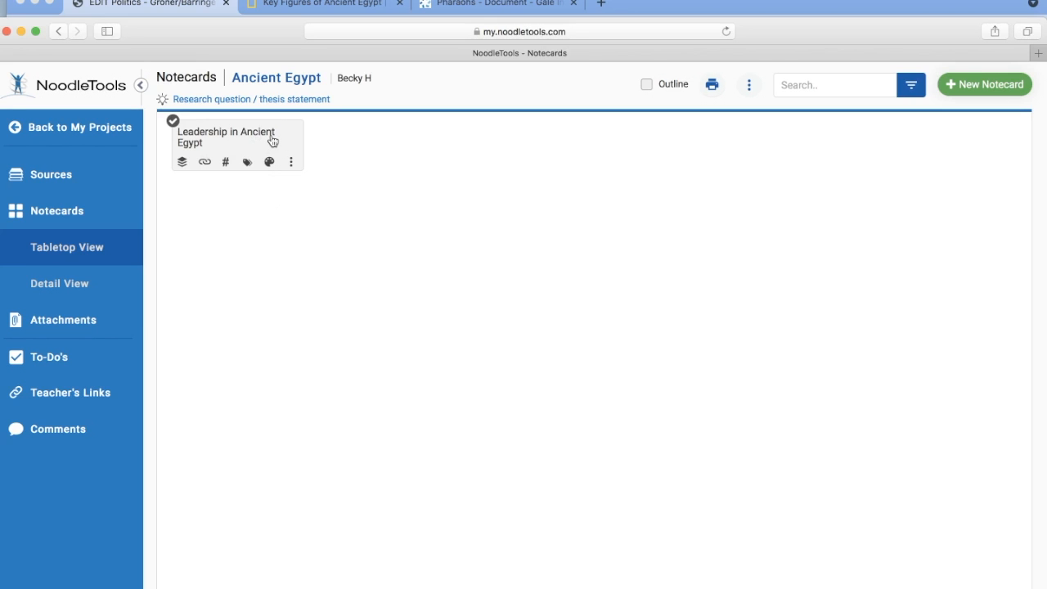
# - Apply the purple colour to the Leadership in Ancient Egypt notecard
pyautogui.click(273, 141)
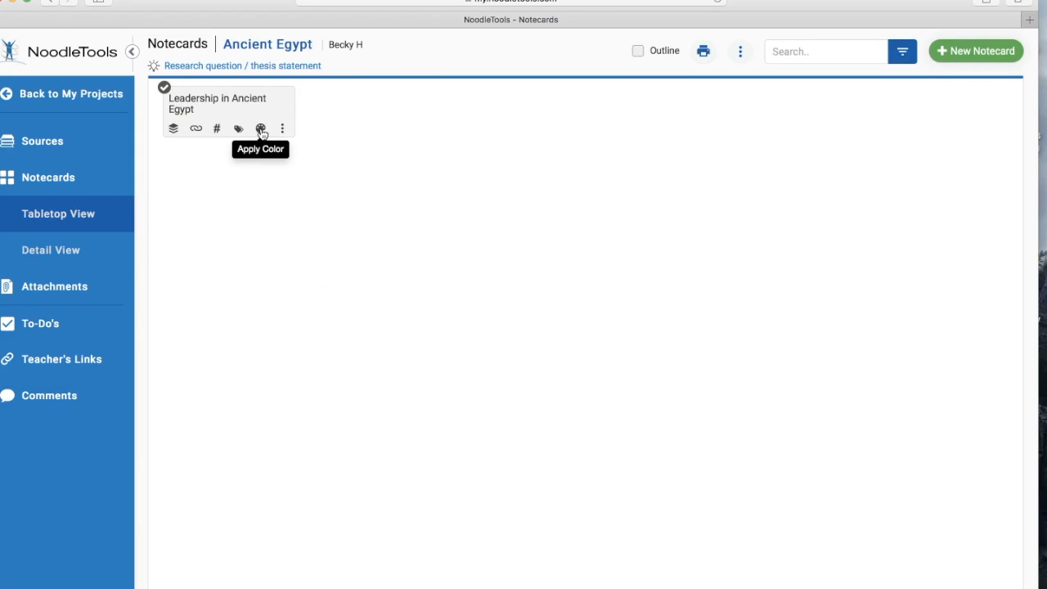
pyautogui.click(260, 130)
pyautogui.click(318, 176)
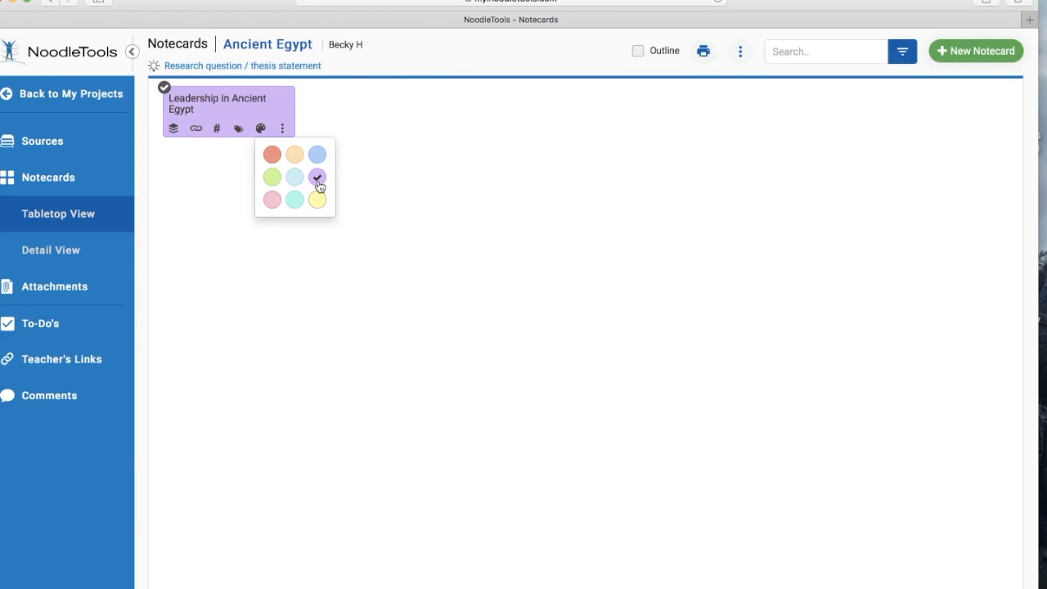
pyautogui.click(423, 318)
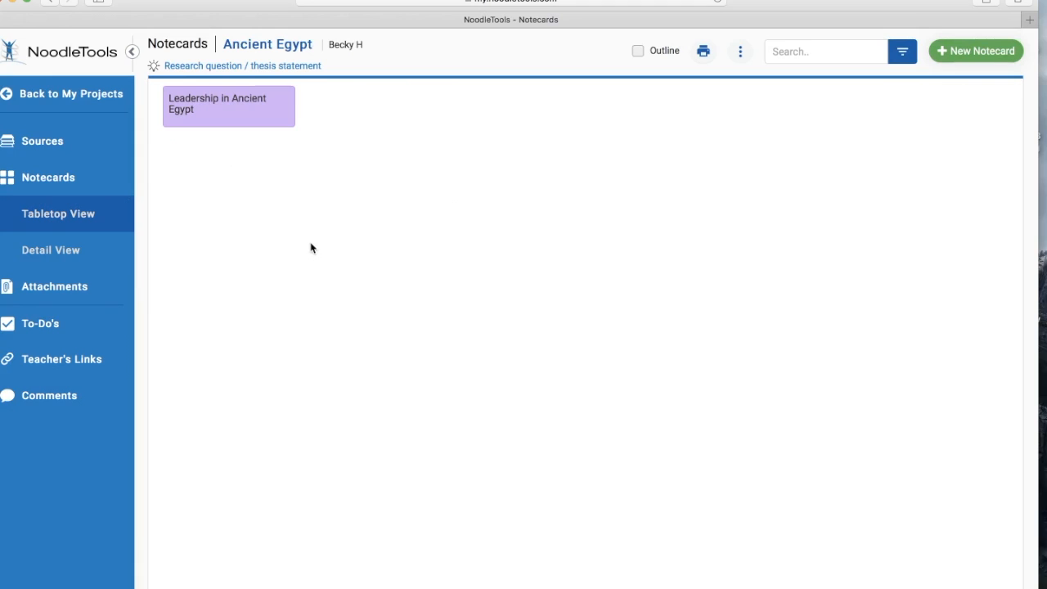
# - Open the notecards of the Ancient Egypt Newspaper project and check the source linked to the Politics notecard
pyautogui.click(93, 96)
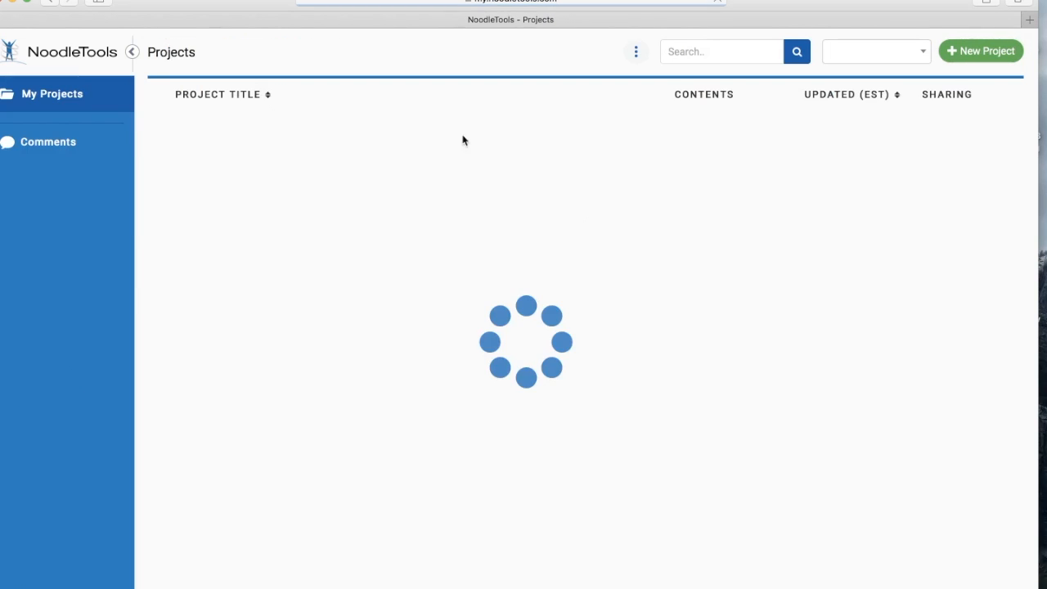
pyautogui.click(272, 175)
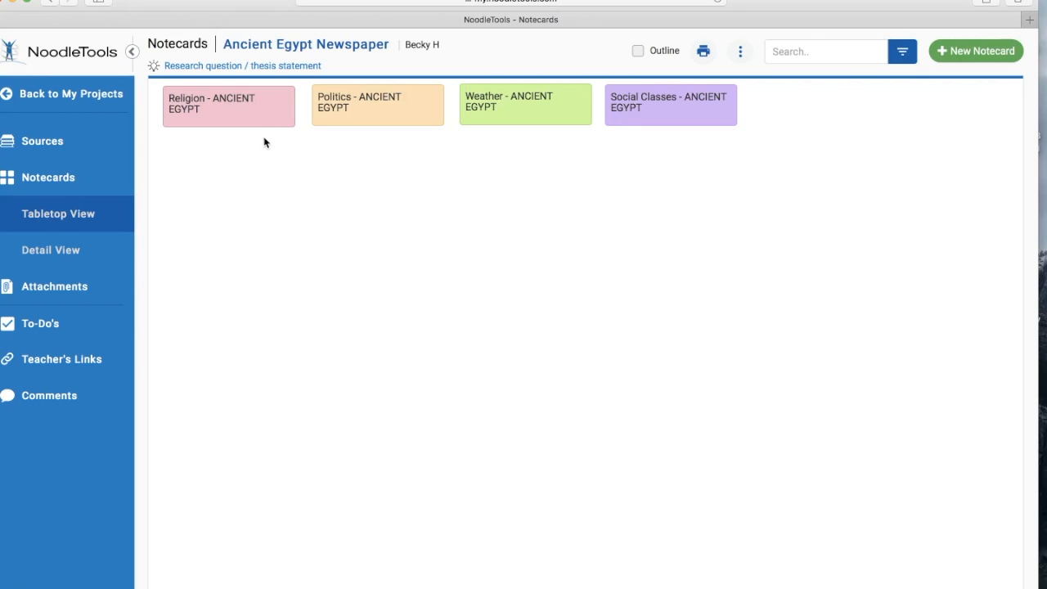
pyautogui.click(345, 127)
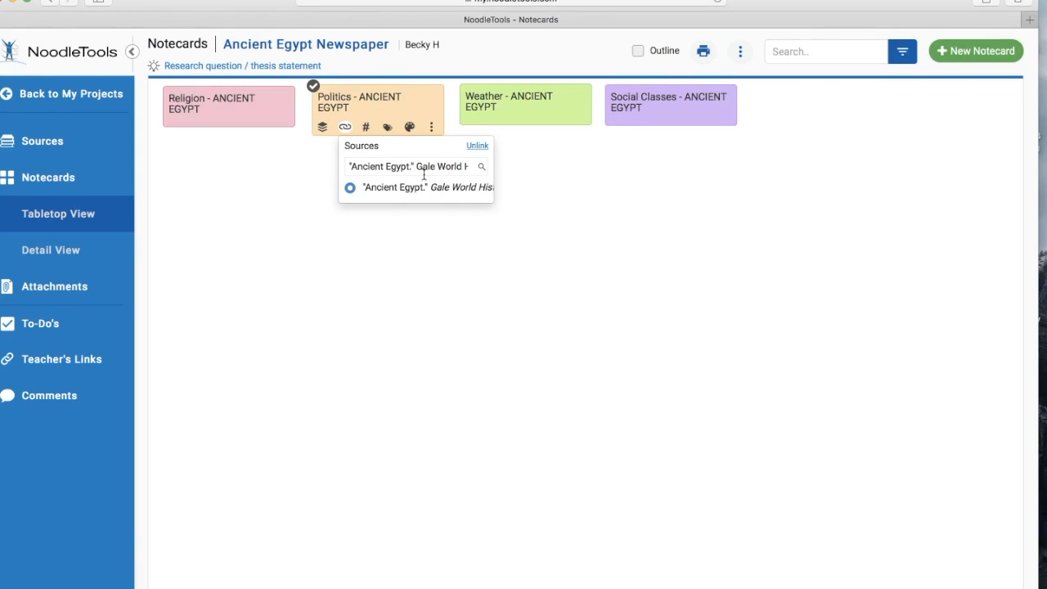
pyautogui.click(316, 164)
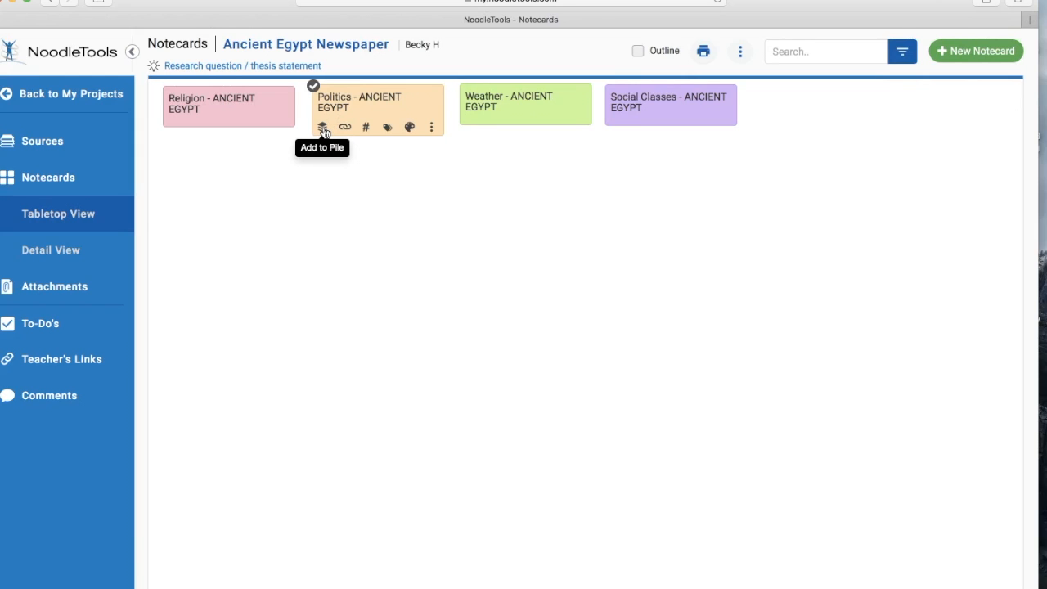
# - Stack the Politics notecard on the Religion notecard as a pile titled Ancient Egypt, and move both cards back out of it
pyautogui.moveTo(368, 107); pyautogui.dragTo(234, 111)
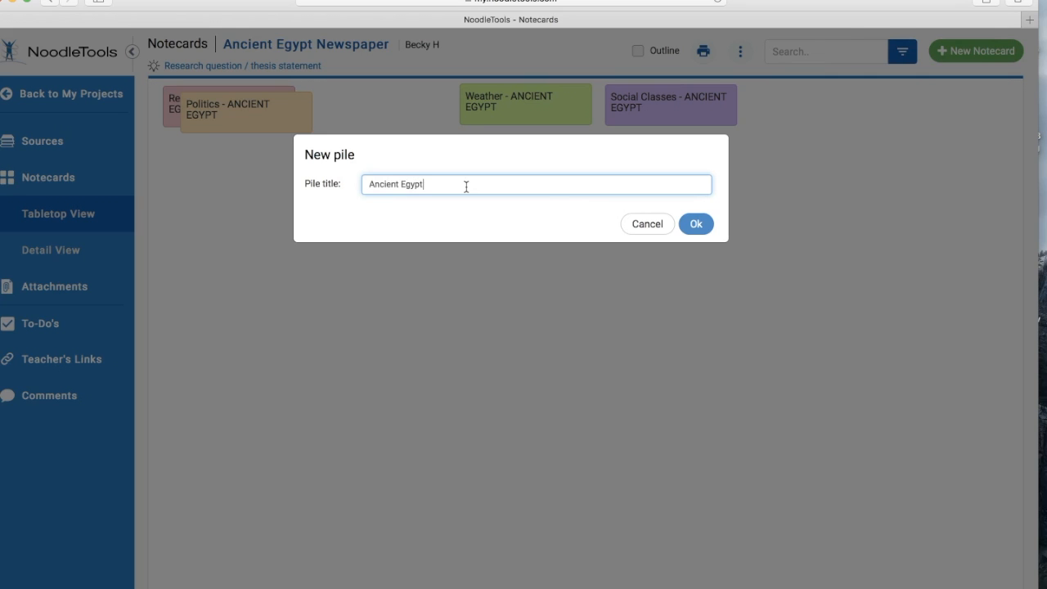
pyautogui.click(695, 224)
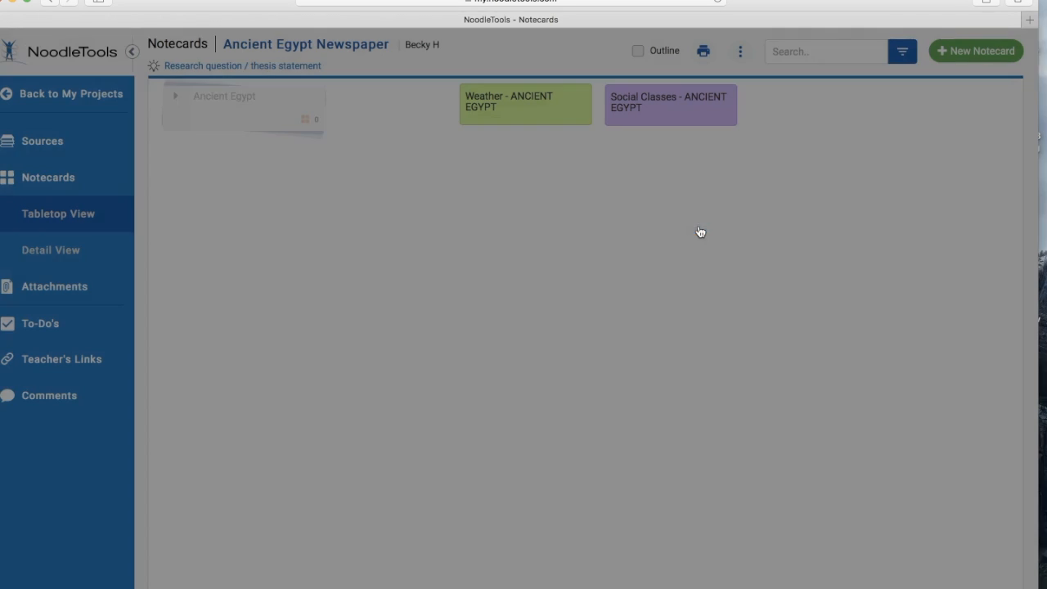
pyautogui.moveTo(455, 271); pyautogui.dragTo(666, 246)
pyautogui.moveTo(400, 291); pyautogui.dragTo(604, 291)
# - Switch the notecards to Detail View and display the full Religion, Politics and Weather notecards
pyautogui.click(72, 249)
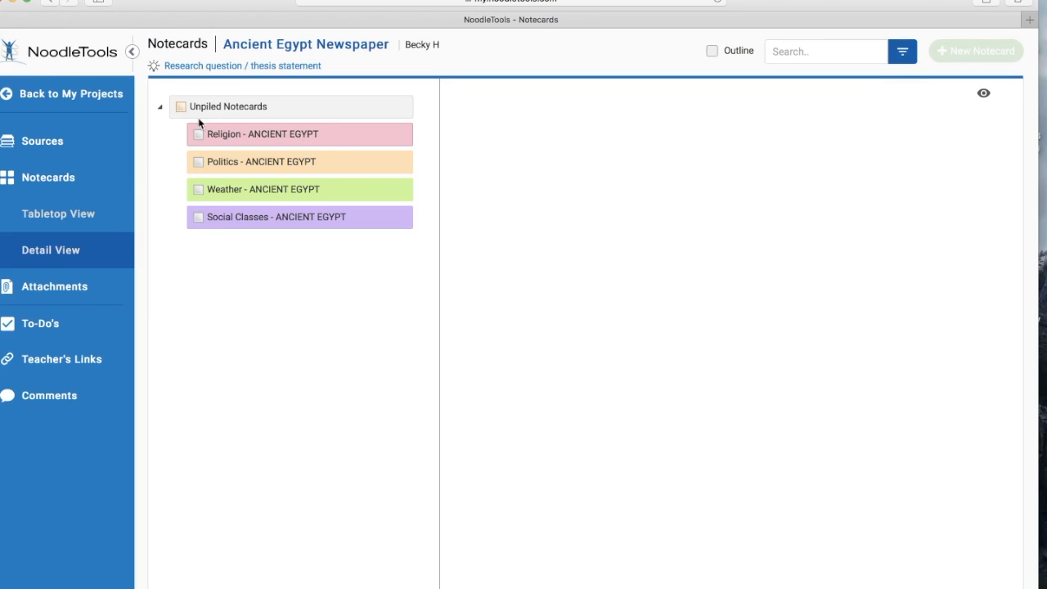
pyautogui.click(313, 133)
pyautogui.scroll(-3, 516, 264)
pyautogui.click(350, 163)
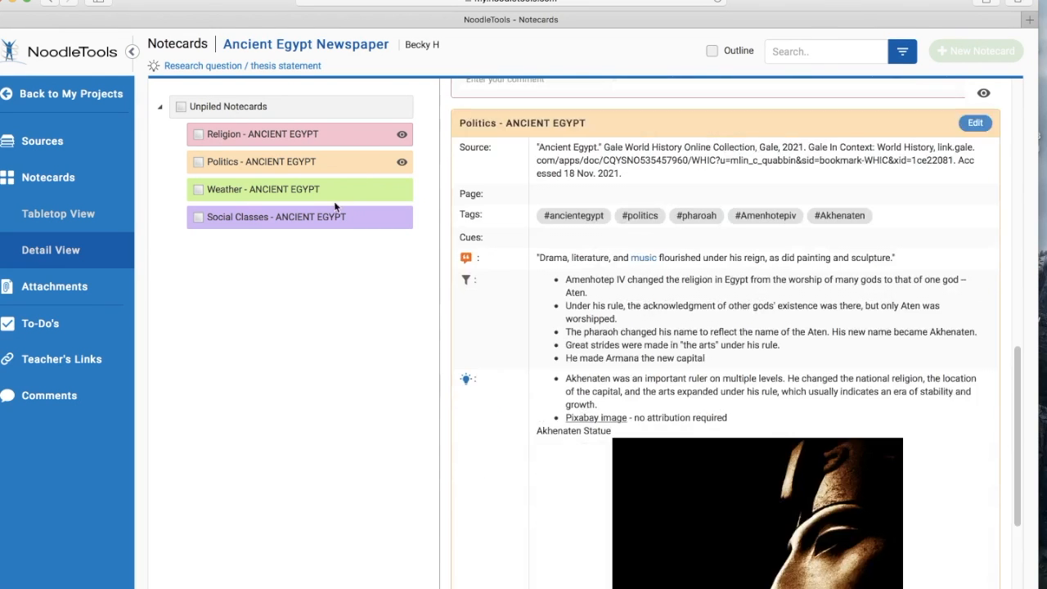
pyautogui.click(335, 190)
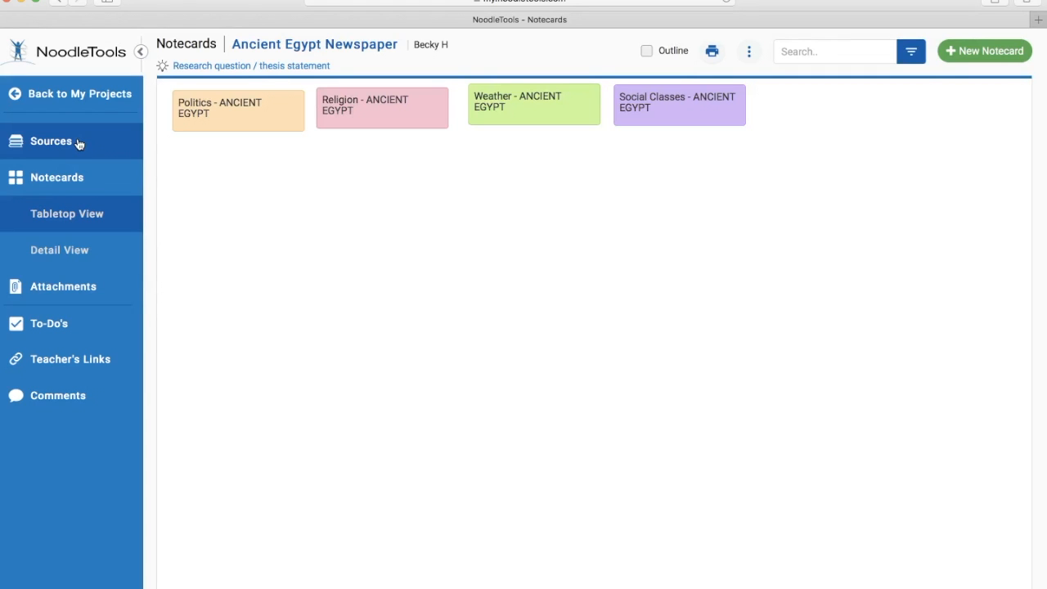
# - Go to the project's sources and read through the notecard attached to the Britannica School "Ancient Egypt" citation
pyautogui.click(78, 143)
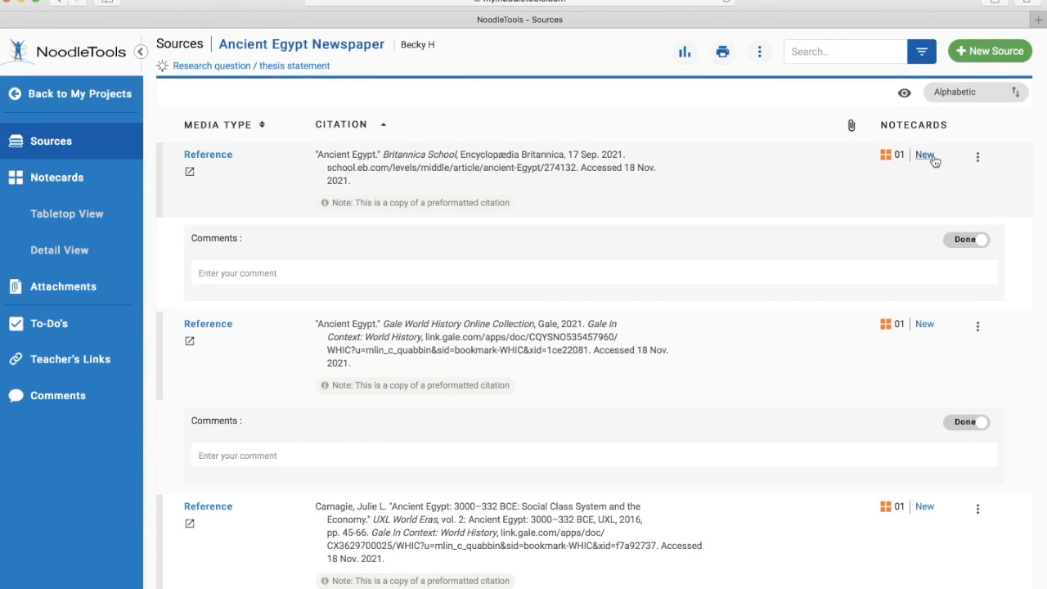
pyautogui.click(896, 155)
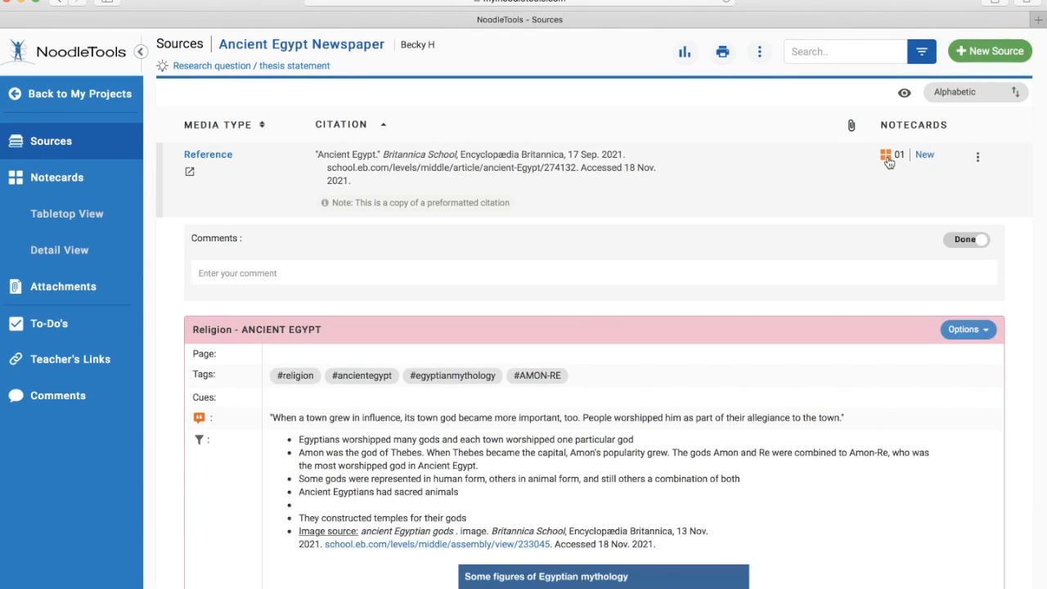
pyautogui.scroll(-1, 779, 353)
pyautogui.scroll(-2, 779, 353)
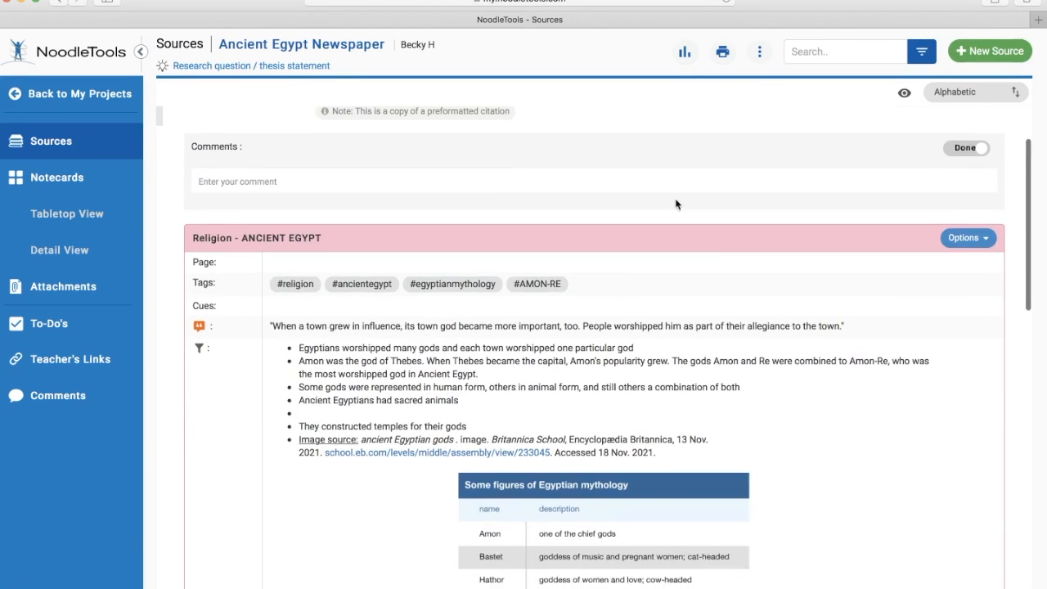
pyautogui.scroll(1, 606, 170)
pyautogui.scroll(-10, 663, 368)
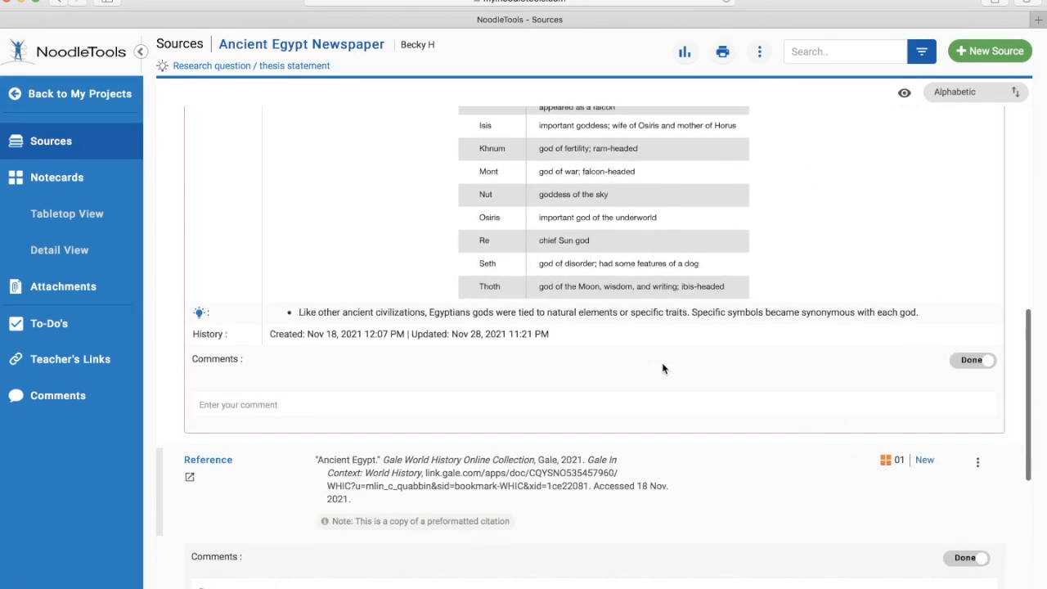
pyautogui.scroll(2, 662, 368)
pyautogui.scroll(-5, 662, 368)
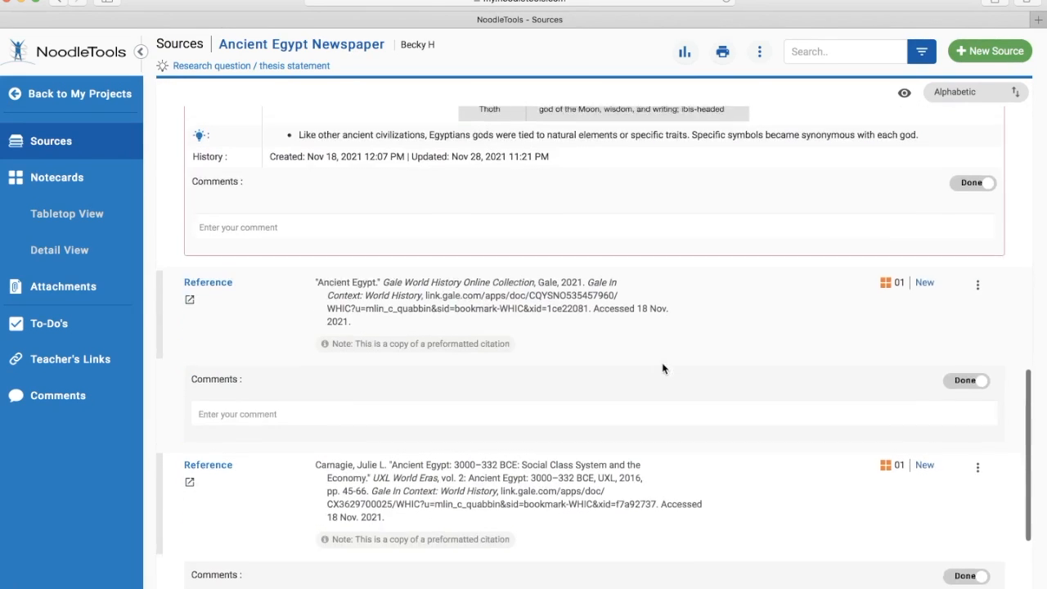
# - Expand and read the notecards attached to the Gale World History Online Collection and UXL World Eras citations
pyautogui.click(885, 264)
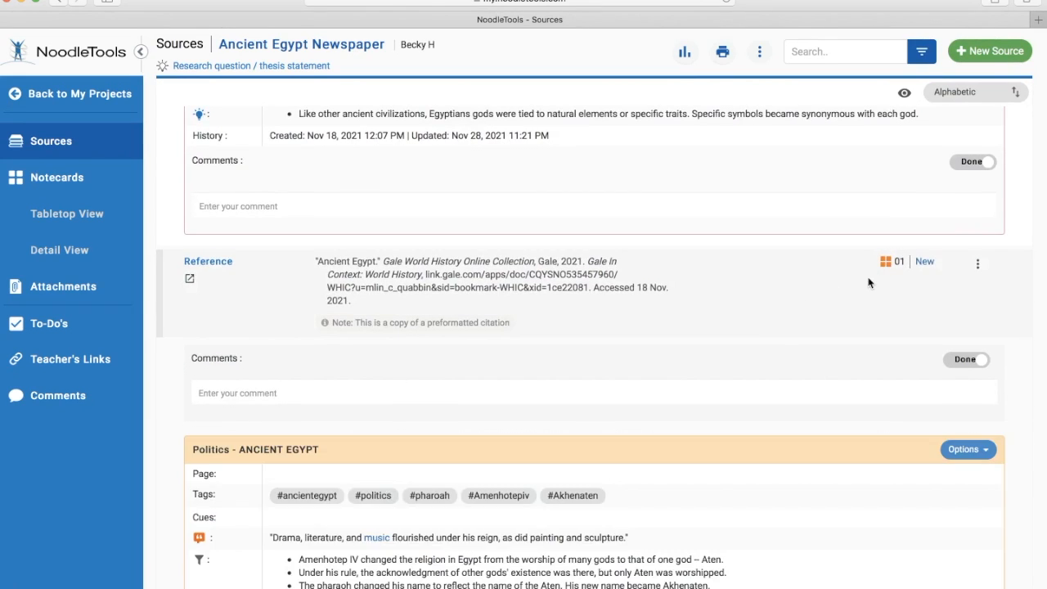
pyautogui.scroll(-10, 782, 512)
pyautogui.scroll(-8, 781, 512)
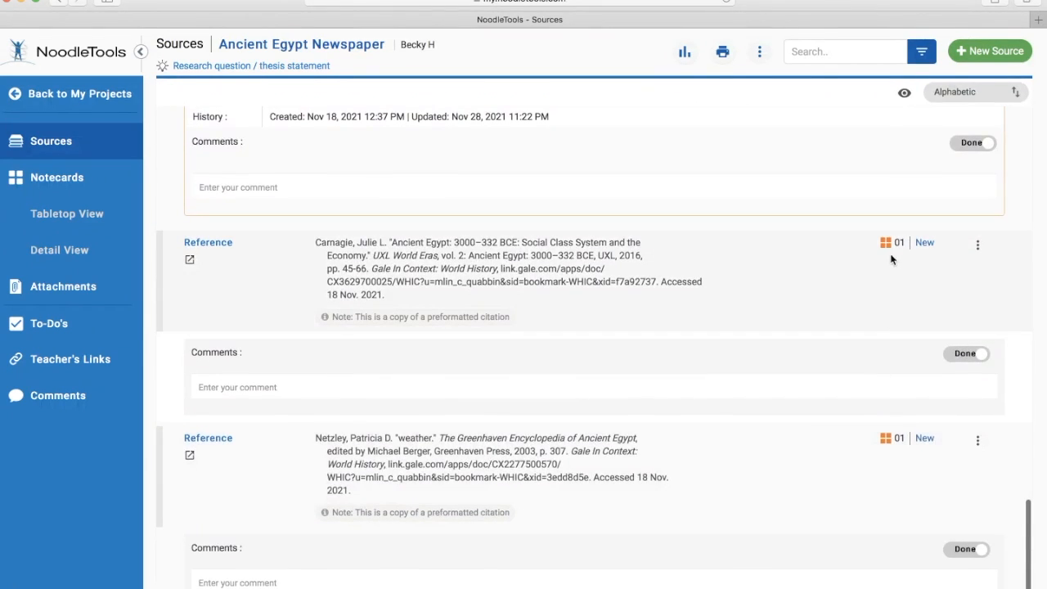
pyautogui.click(884, 245)
pyautogui.scroll(-7, 851, 434)
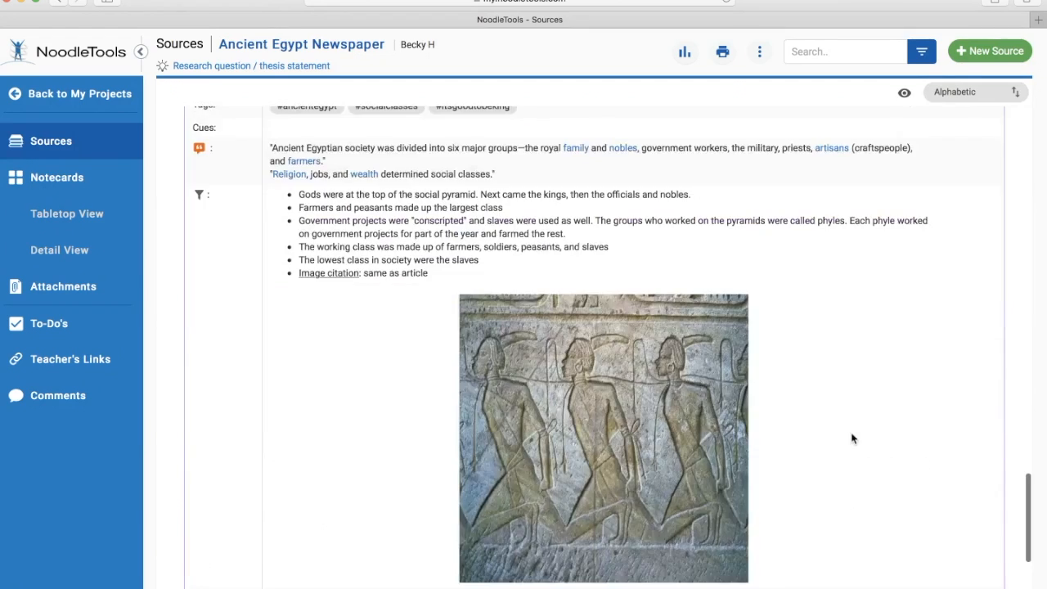